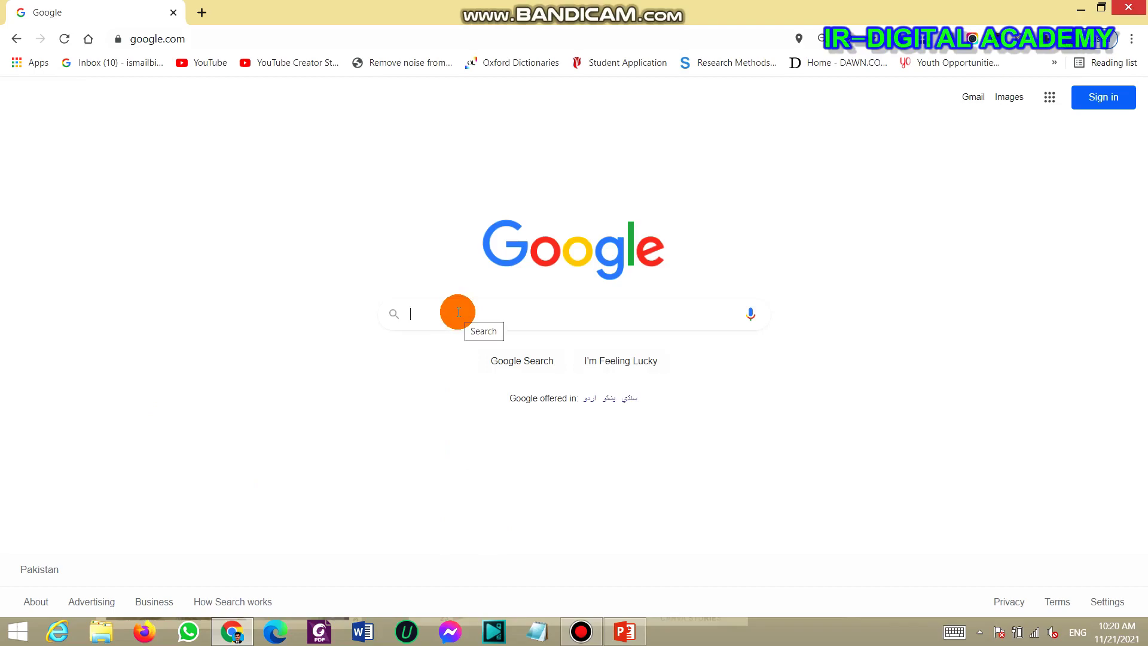
Search Google for 'gmail signup' using the 'gmail signup' suggestion.
text(gmail)
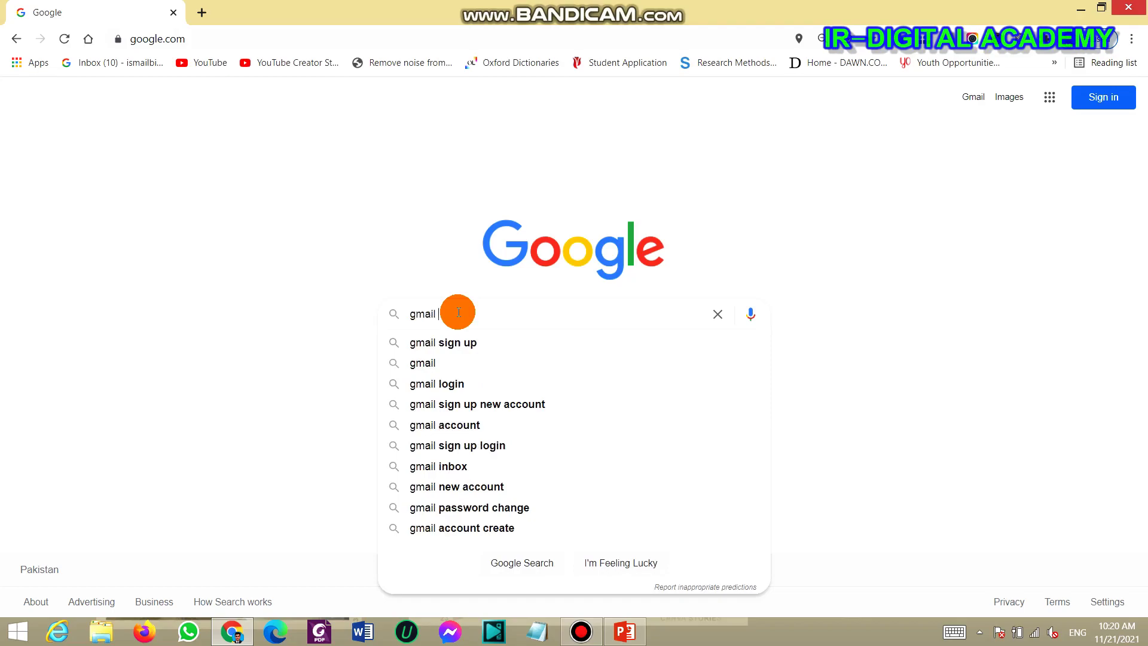
text( sign)
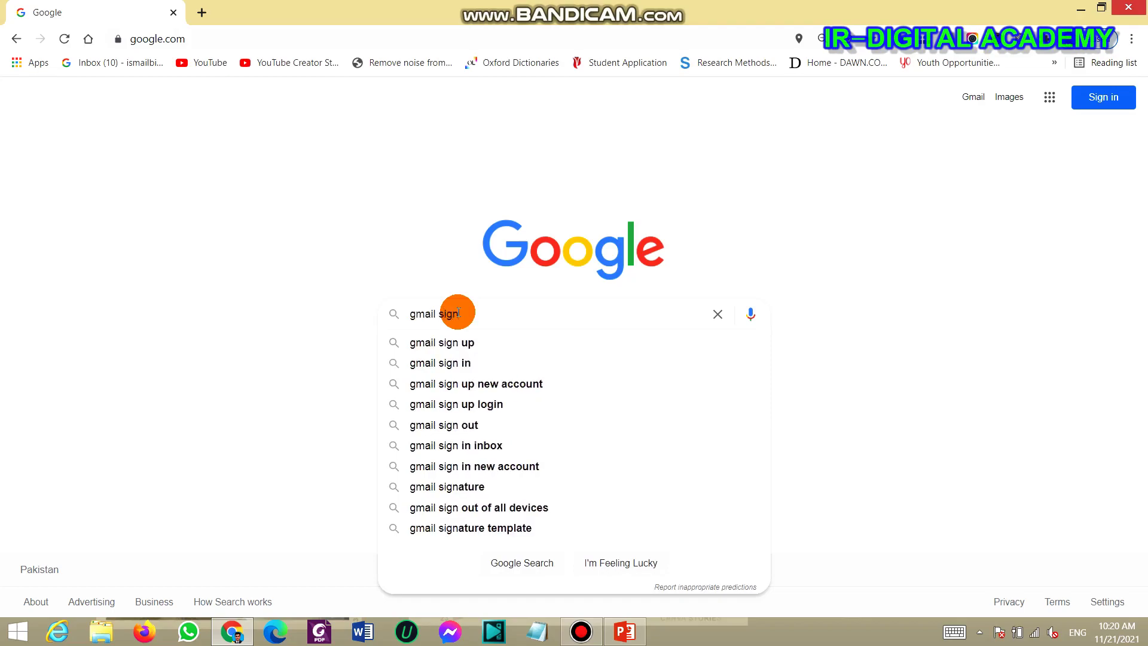
text(up)
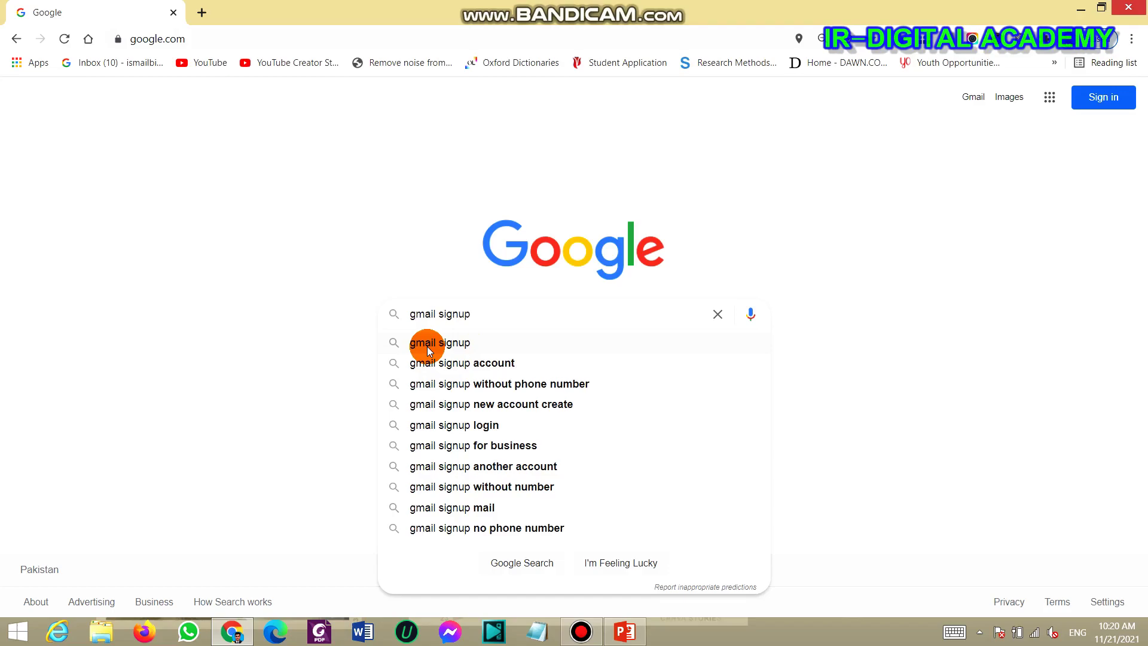
click(428, 345)
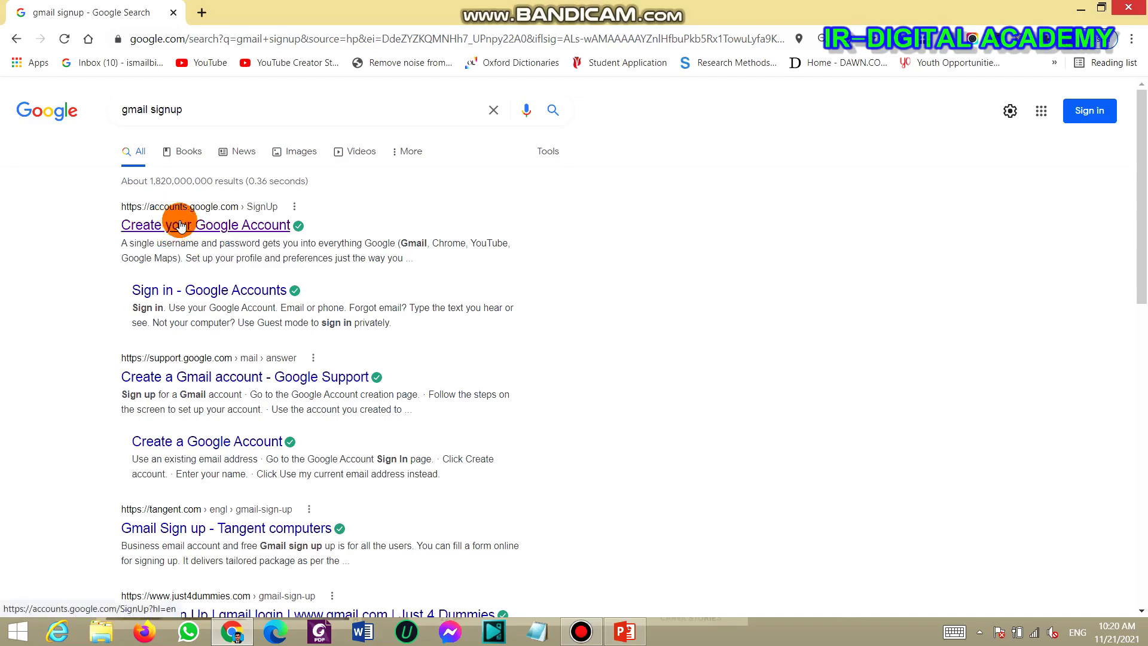
Open the 'Create your Google Account' page and zoom the browser in.
click(185, 226)
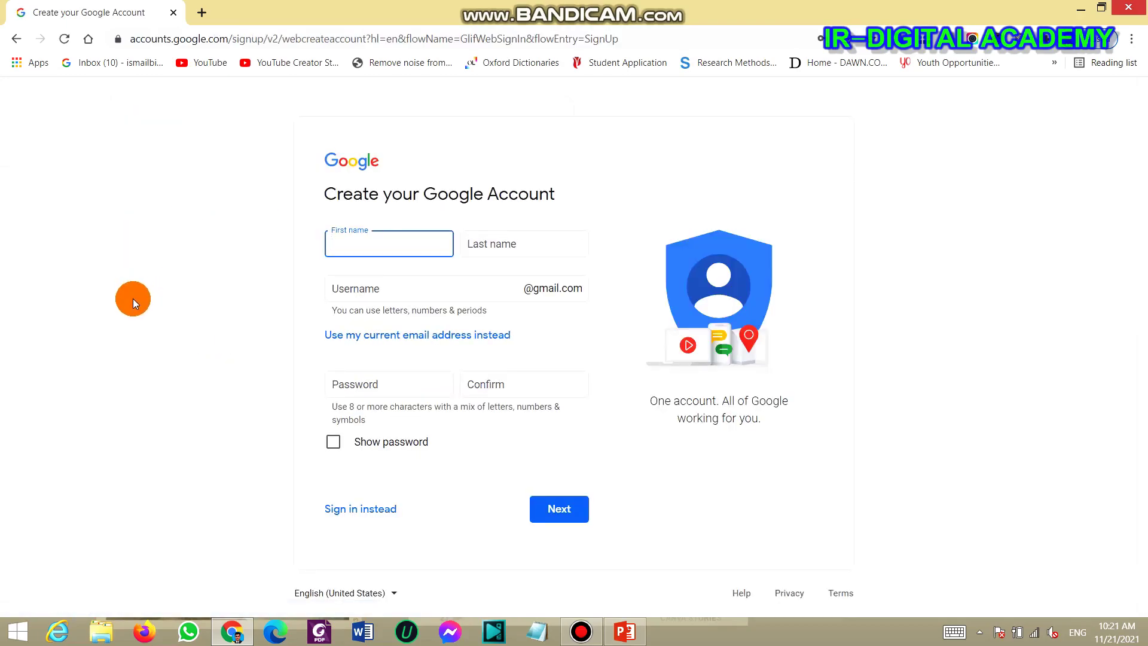
key(ctrl+plus)
key(ctrl+plus)
key(ctrl+plus)
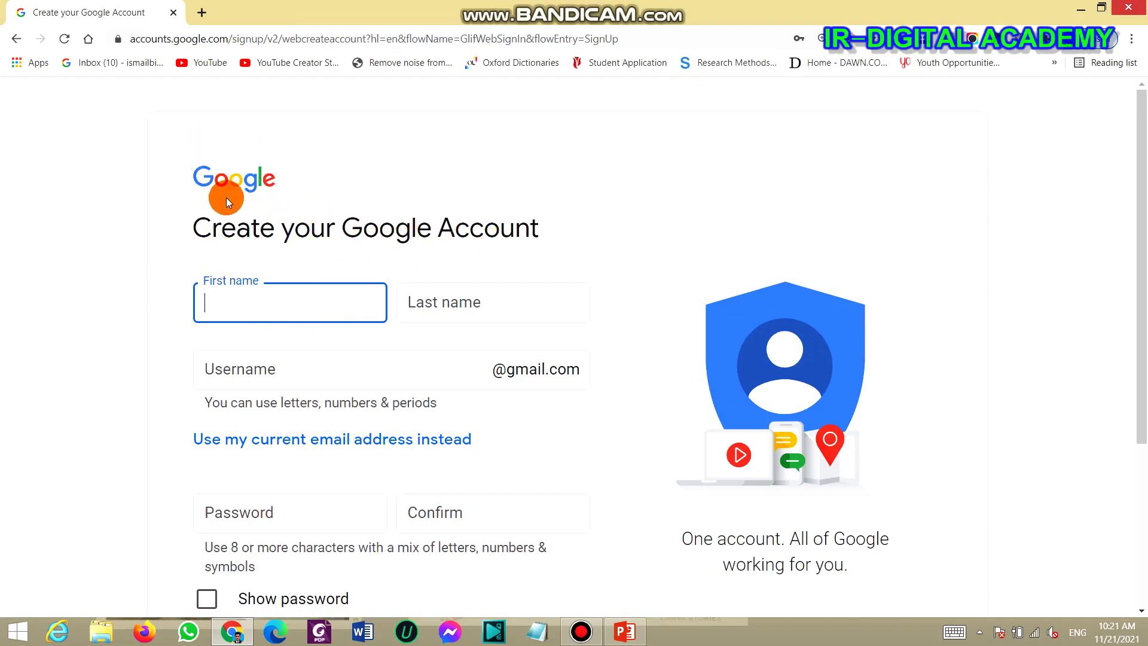
scroll(315, 289, down, 2)
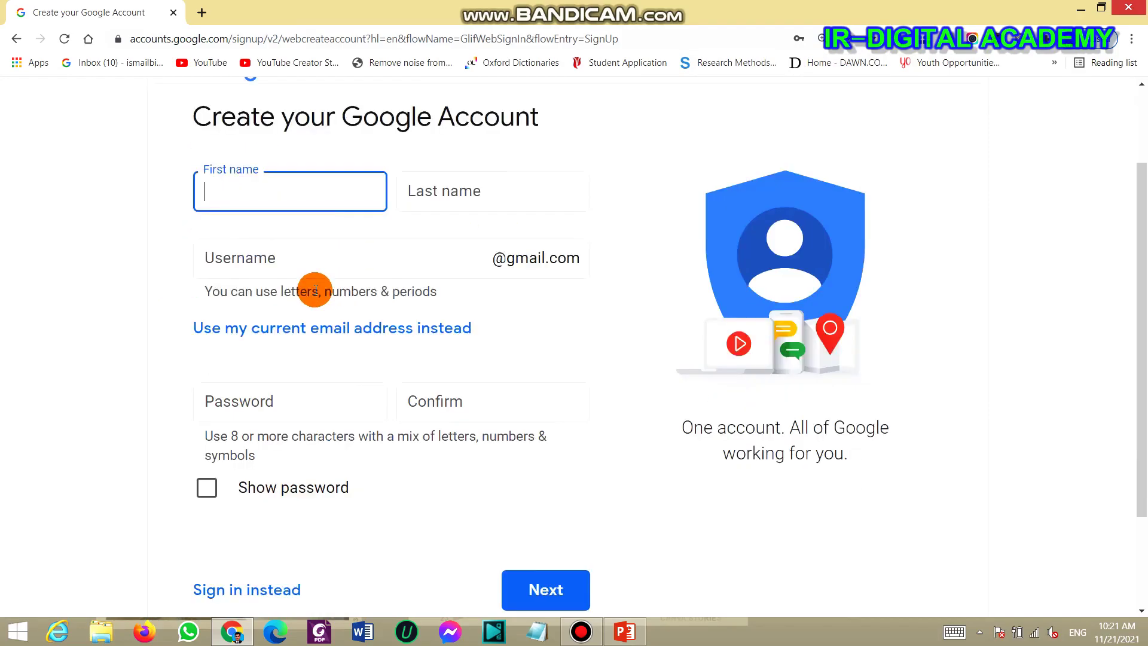
scroll(145, 278, up, 1)
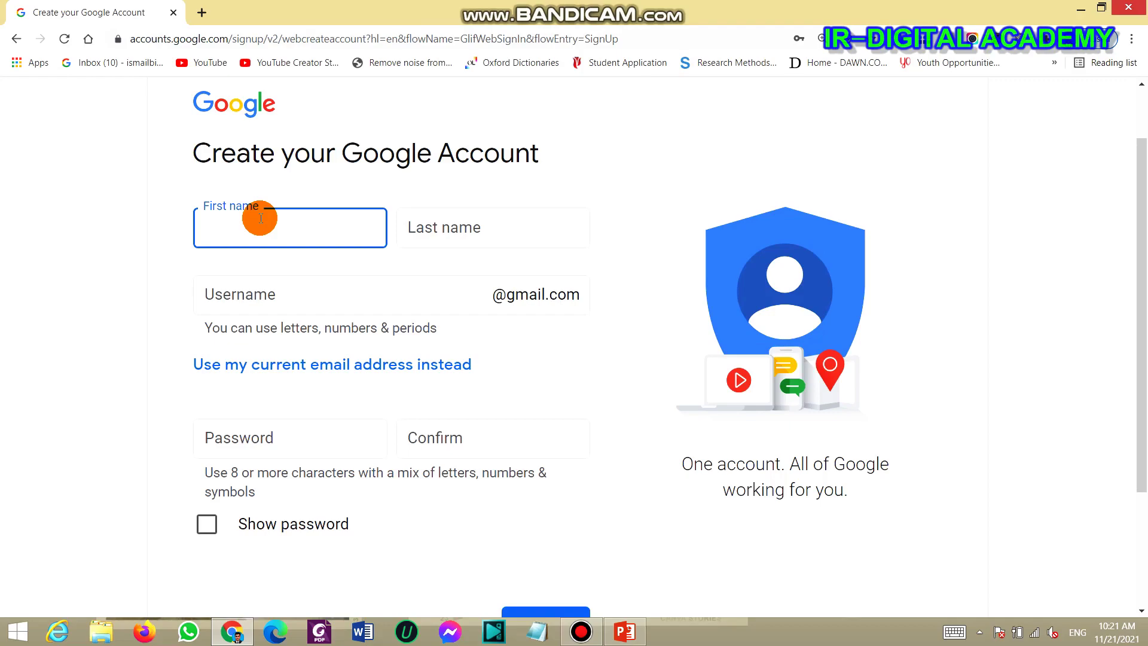
Enter the user's first name, last name and desired username in the sign-up form.
click(439, 226)
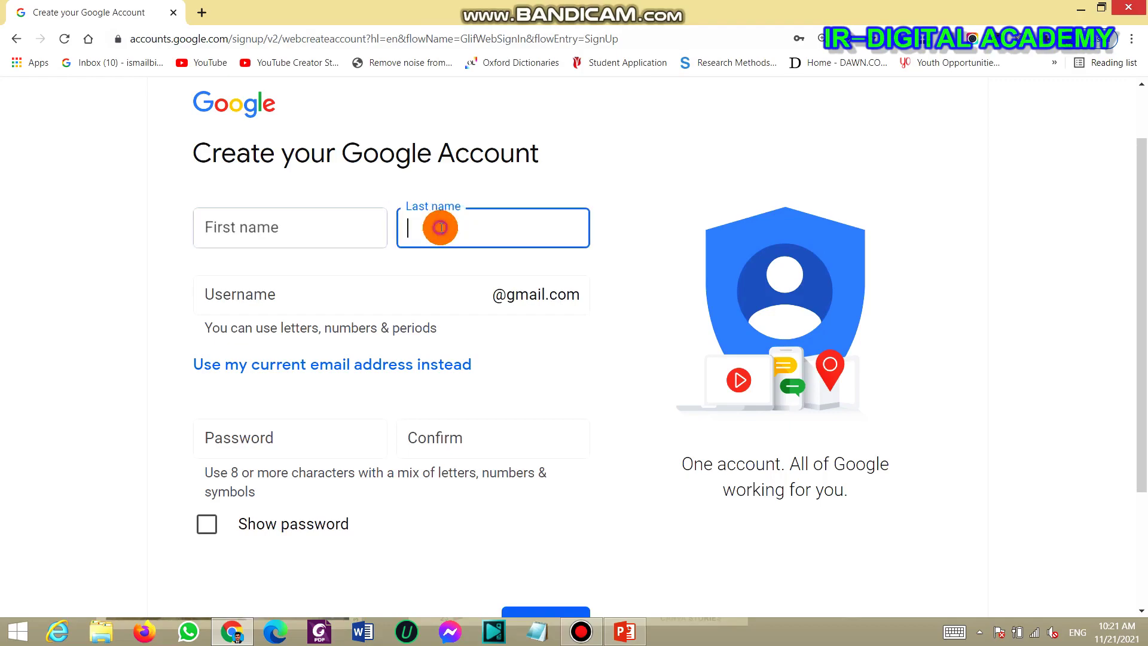
click(316, 223)
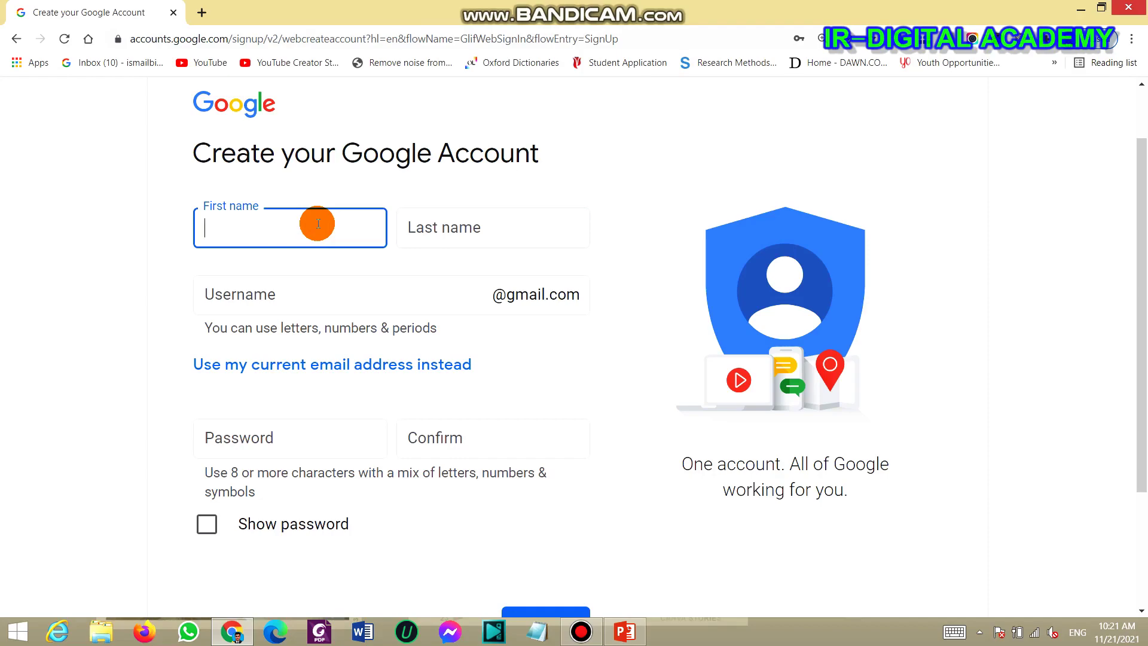
click(459, 230)
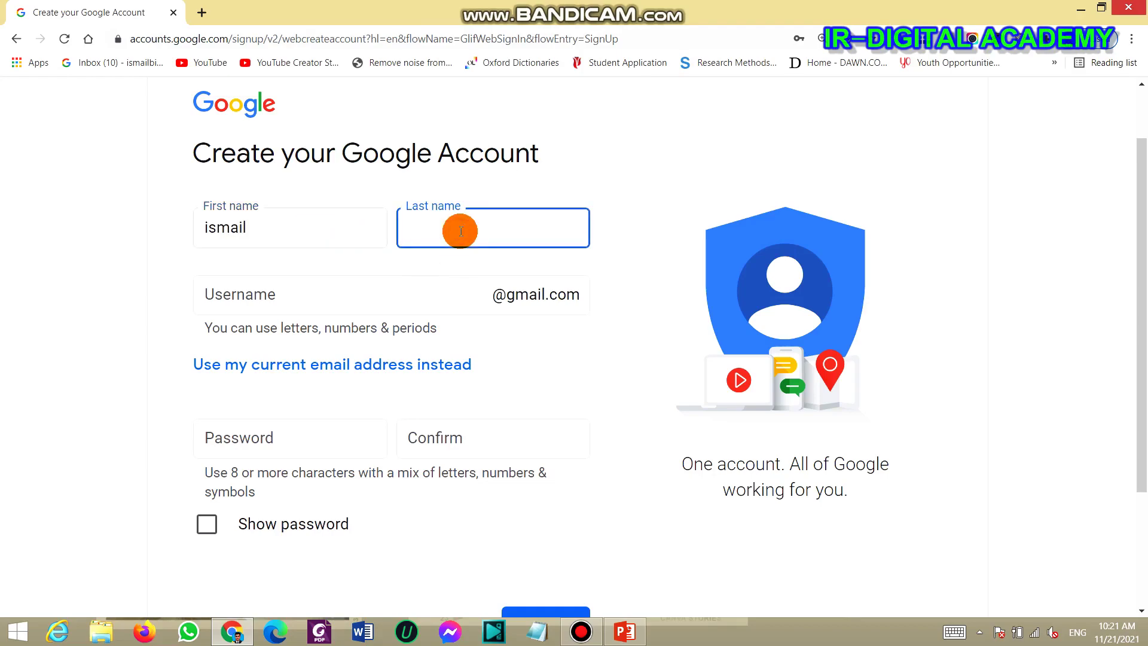
click(401, 289)
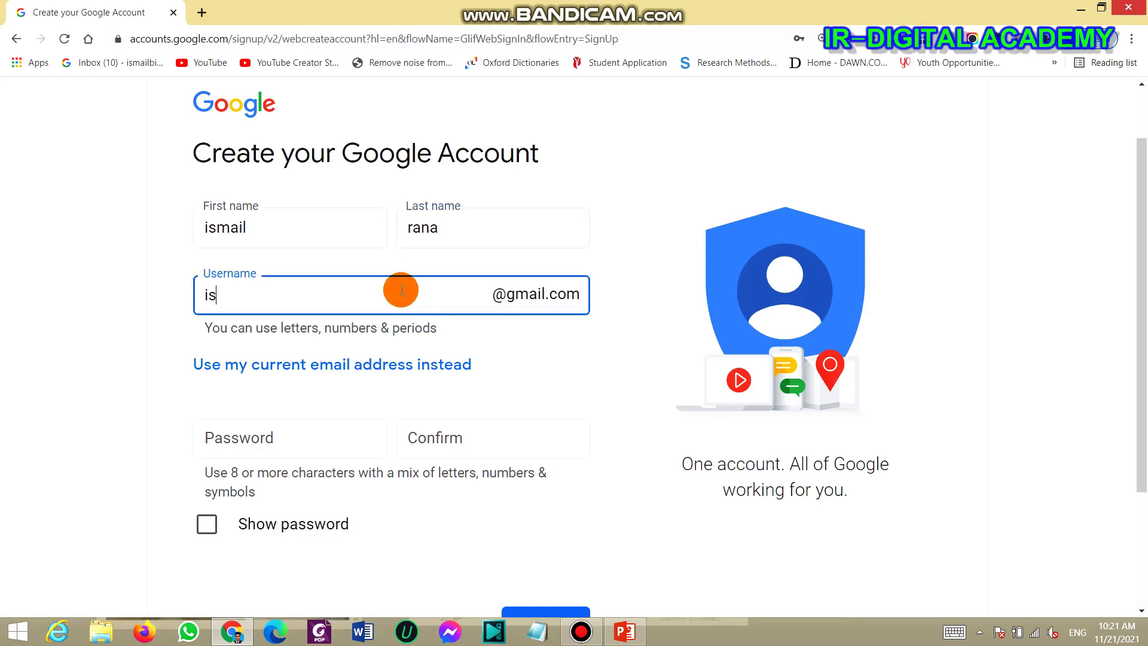
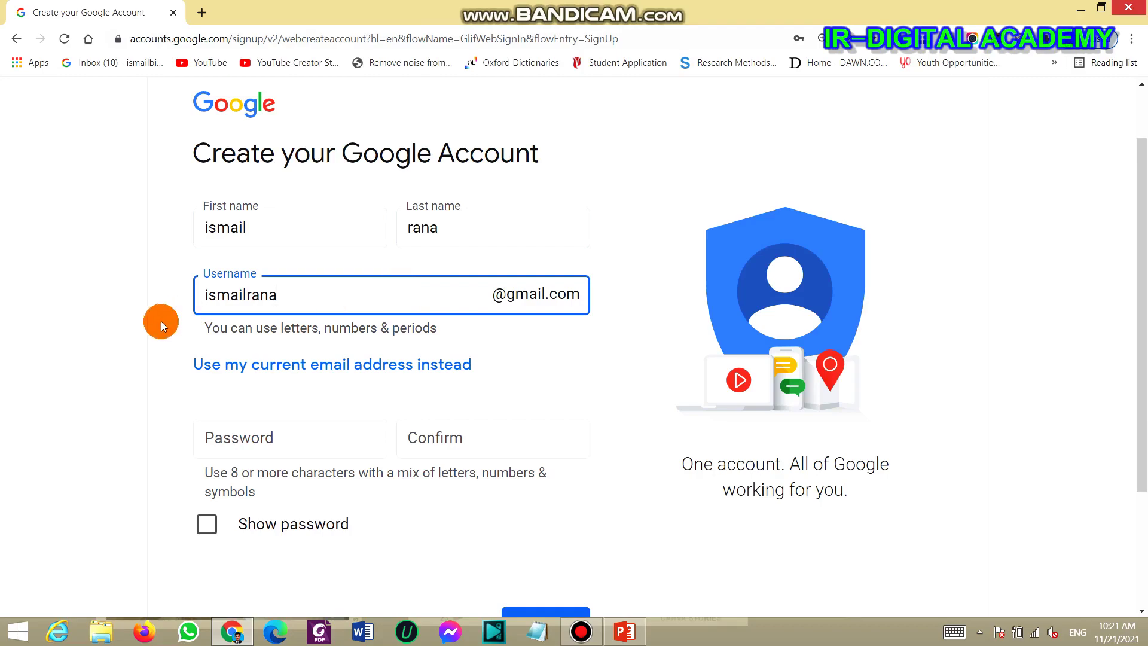
Delete the taken username and accept Google's suggested available username.
click(168, 318)
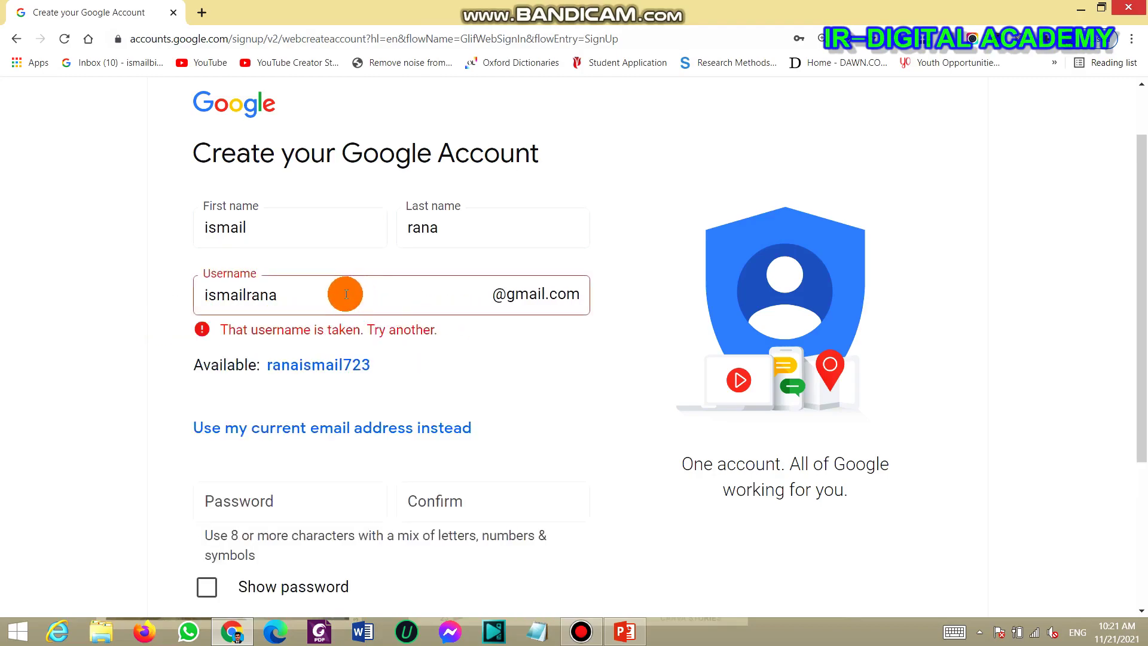
click(387, 298)
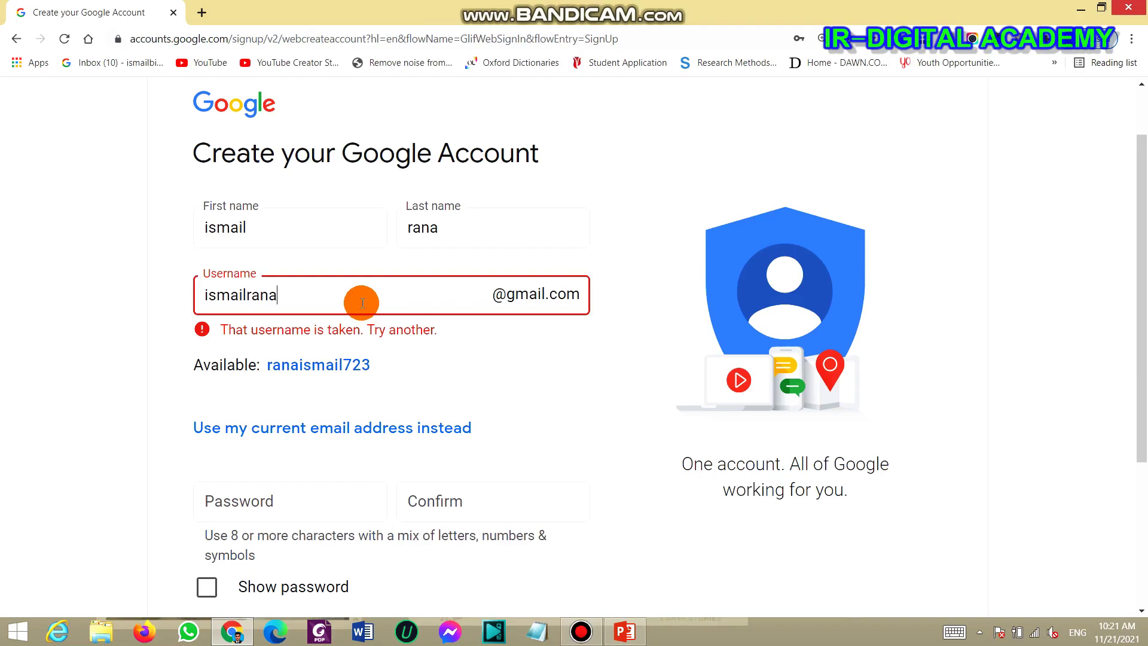
key(BackSpace)
key(BackSpace)
key(BackSpace)
key(BackSpace)
key(BackSpace)
key(BackSpace)
key(BackSpace)
key(BackSpace)
key(BackSpace)
key(BackSpace)
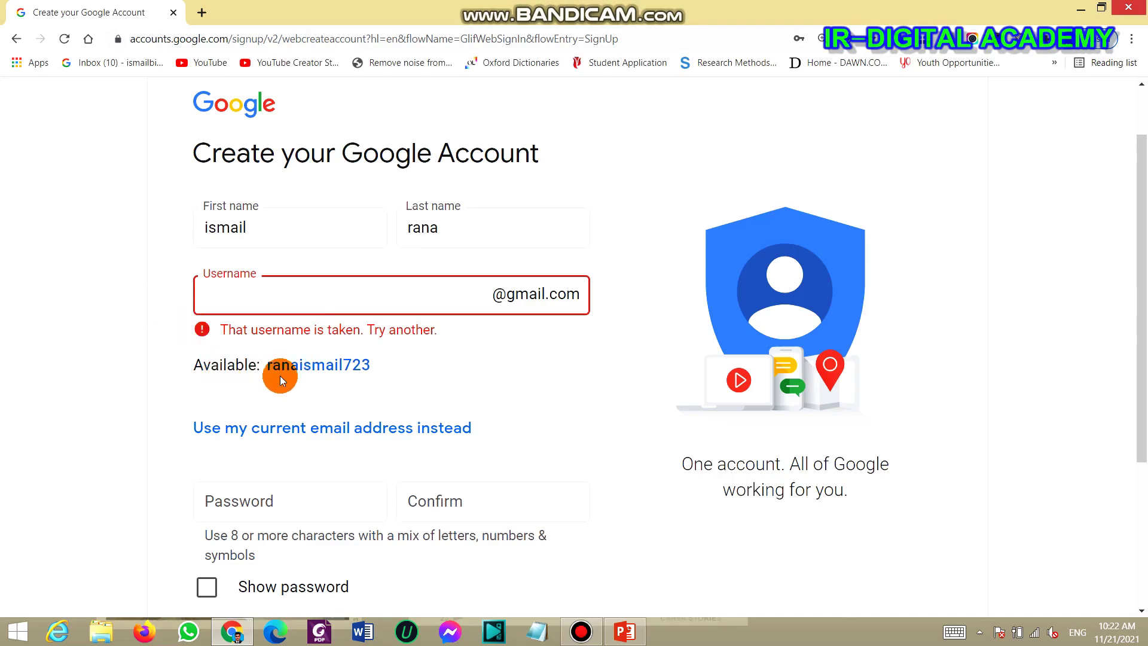
click(325, 369)
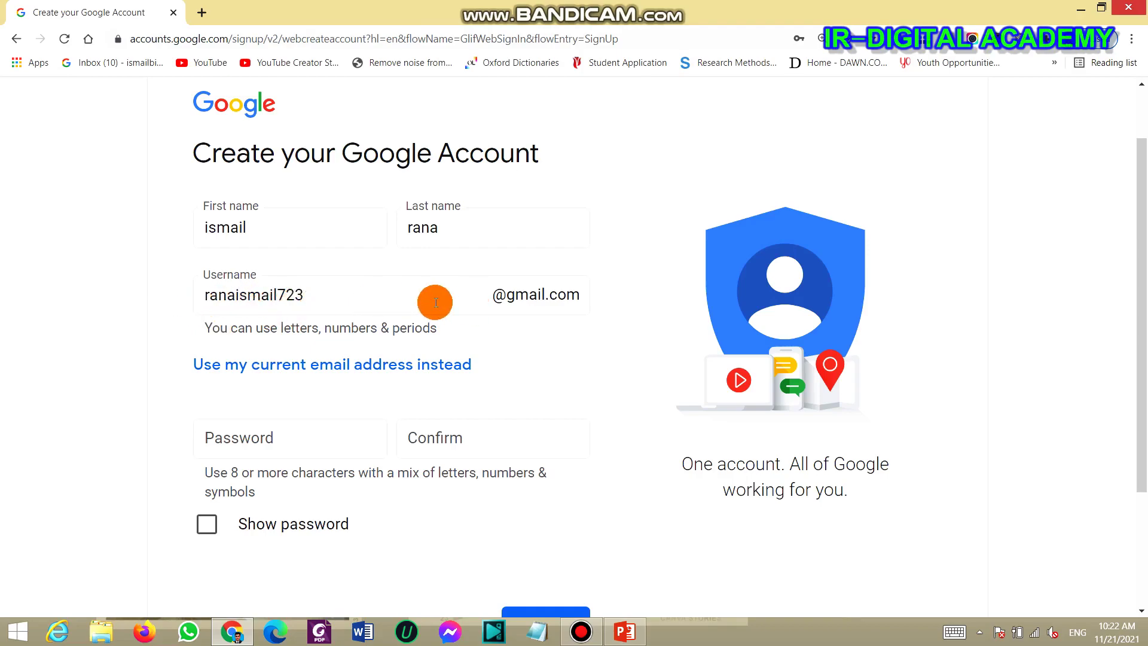
scroll(188, 389, down, 1)
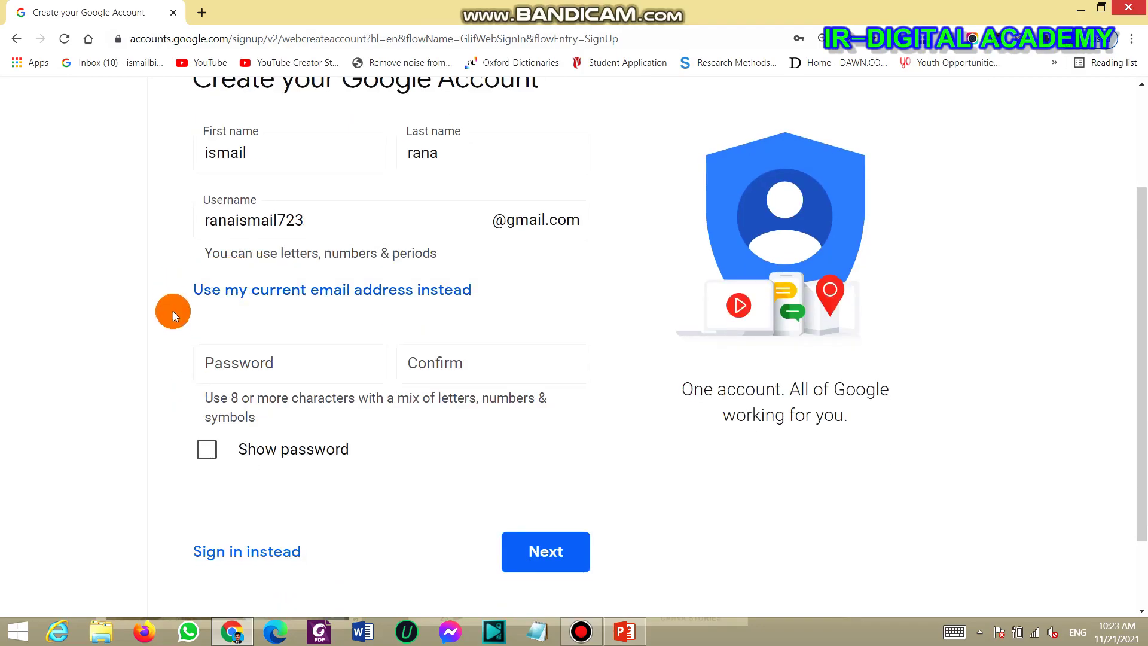
Enter the account password, removing a stray character and dismissing saved-password suggestions.
click(257, 360)
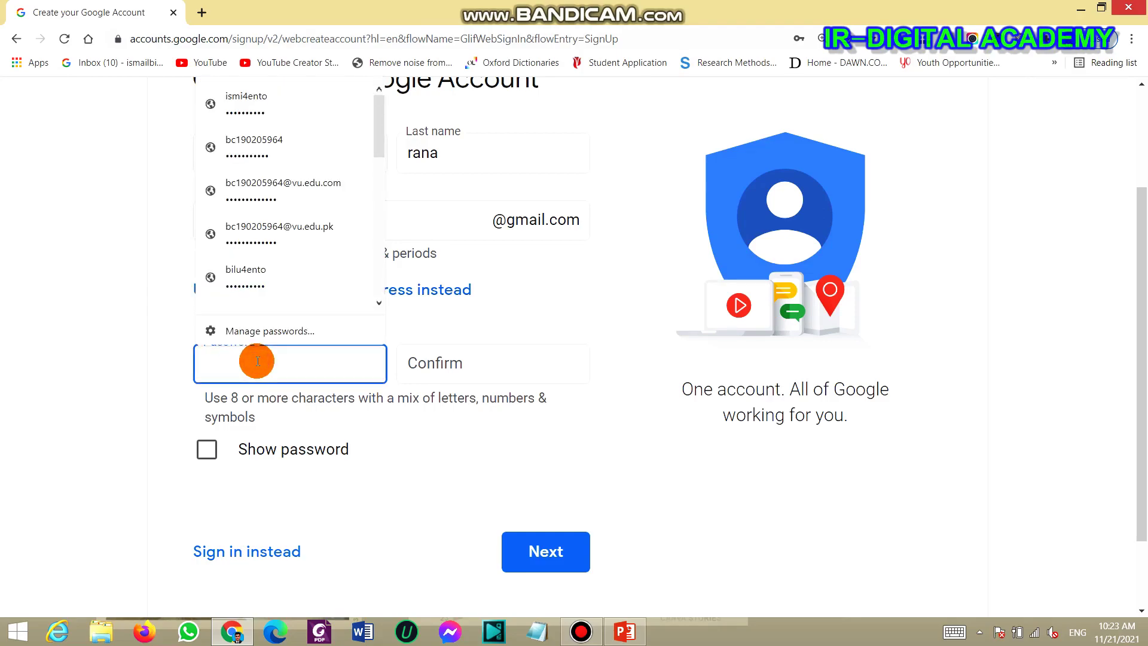
text(a)
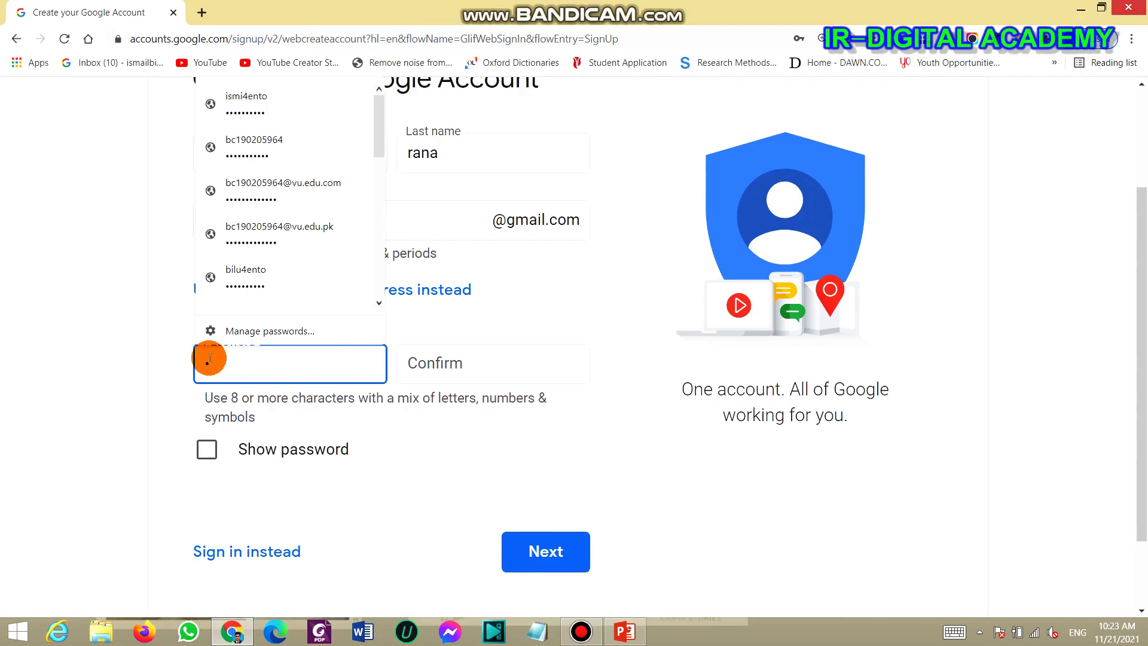
click(140, 319)
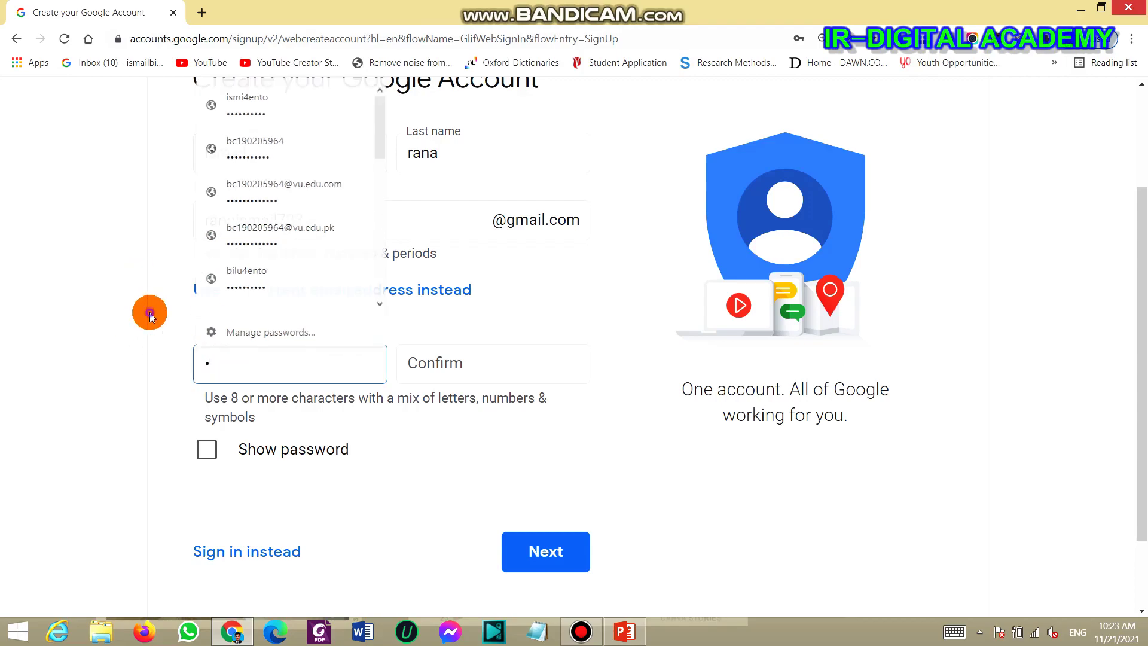
click(236, 362)
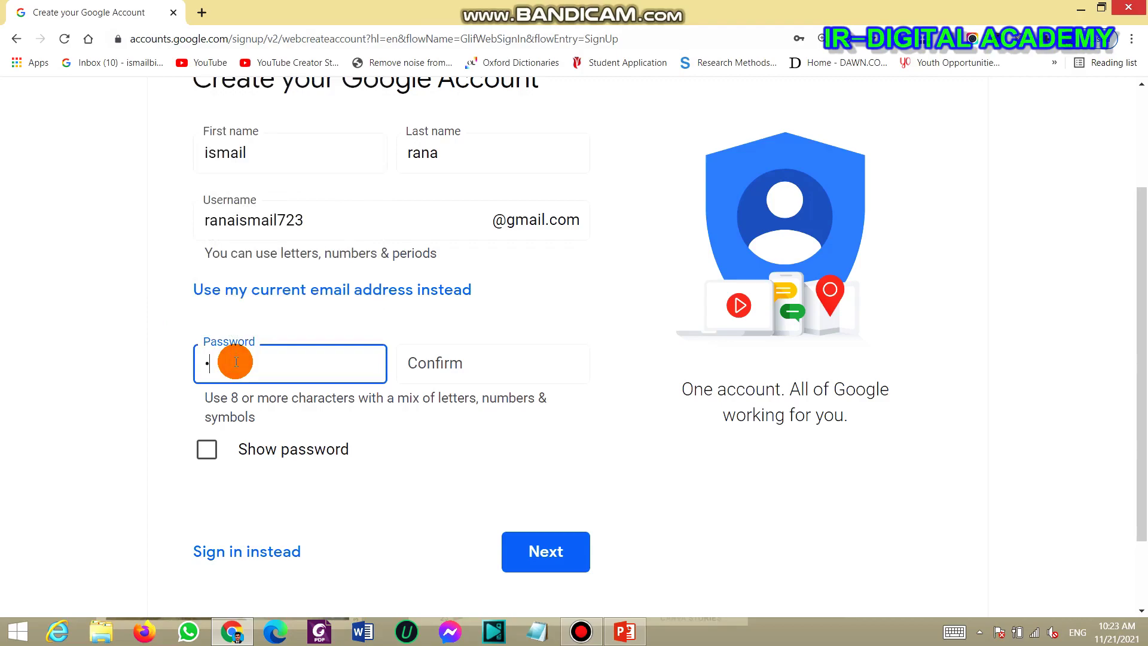
key(BackSpace)
text(******)
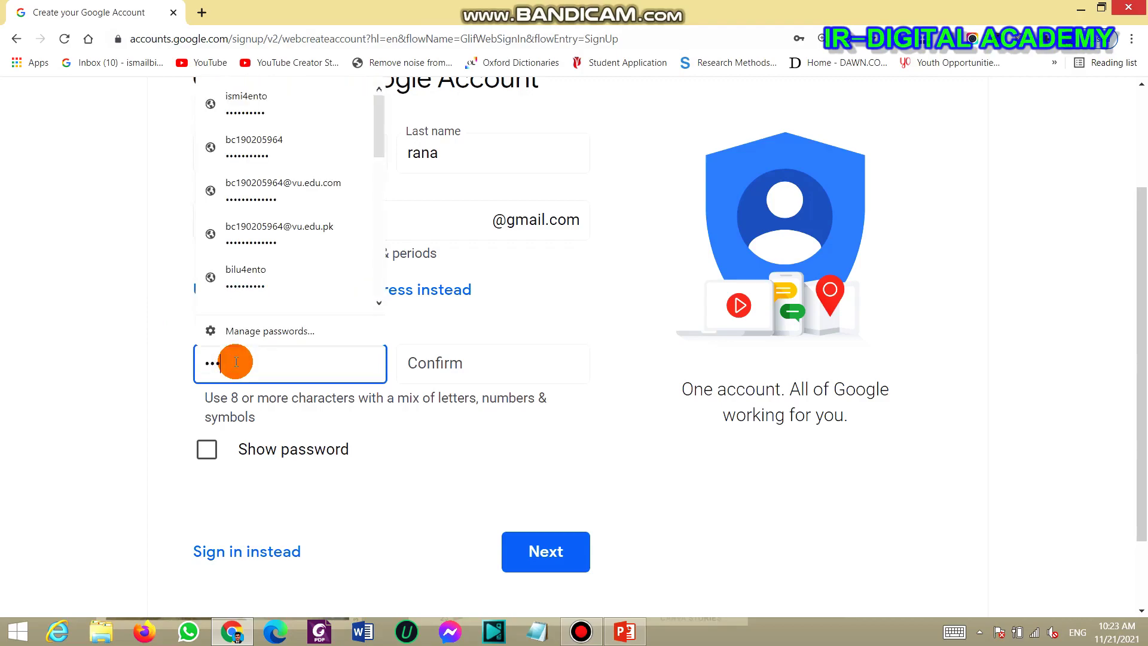
text(****)
click(469, 372)
text(**********)
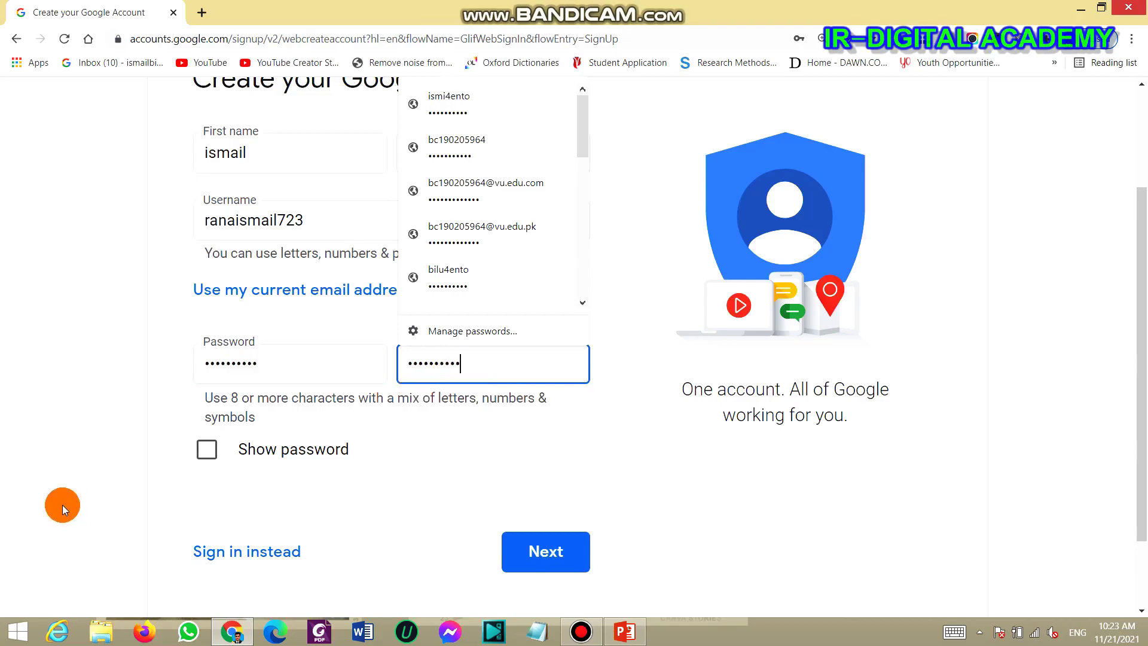
Retype the account password and begin replacing the confirmation entry.
click(145, 398)
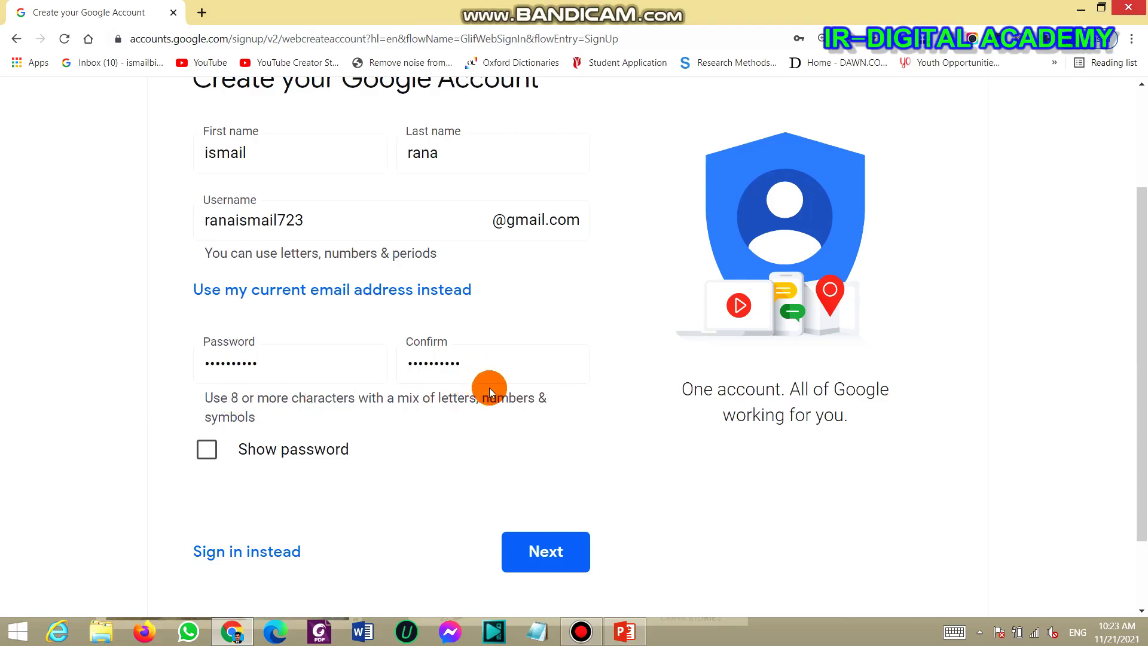
click(294, 364)
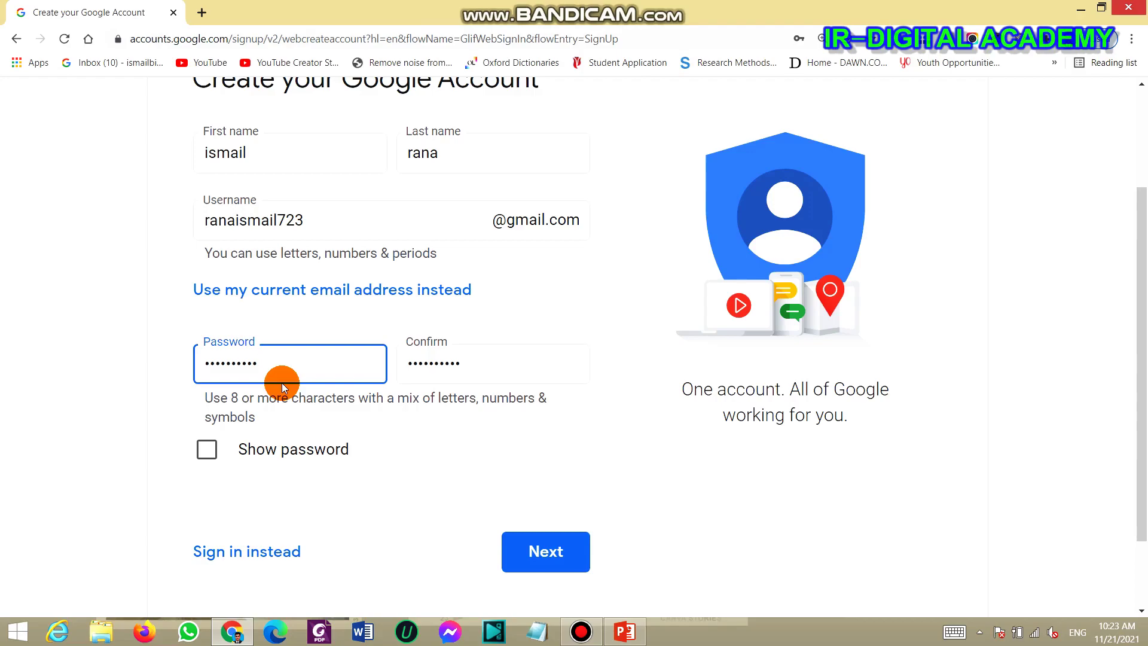
key(BackSpace)
key(BackSpace)
key(BackSpace)
key(BackSpace)
key(BackSpace)
key(BackSpace)
key(BackSpace)
key(BackSpace)
key(BackSpace)
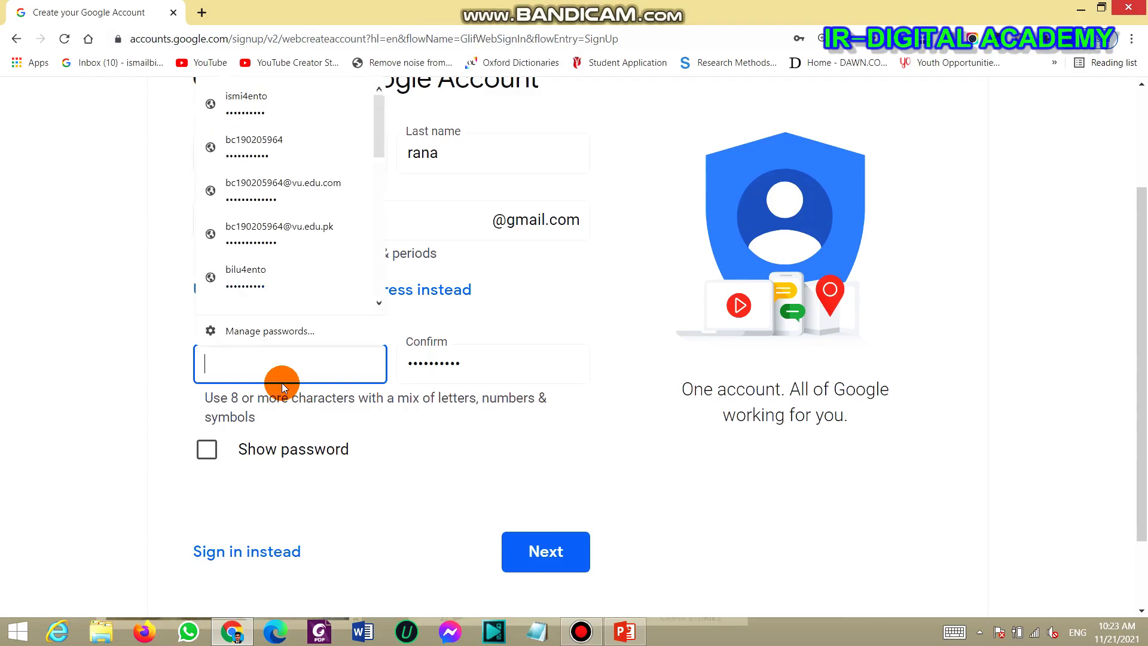
scroll(456, 366, up, 1)
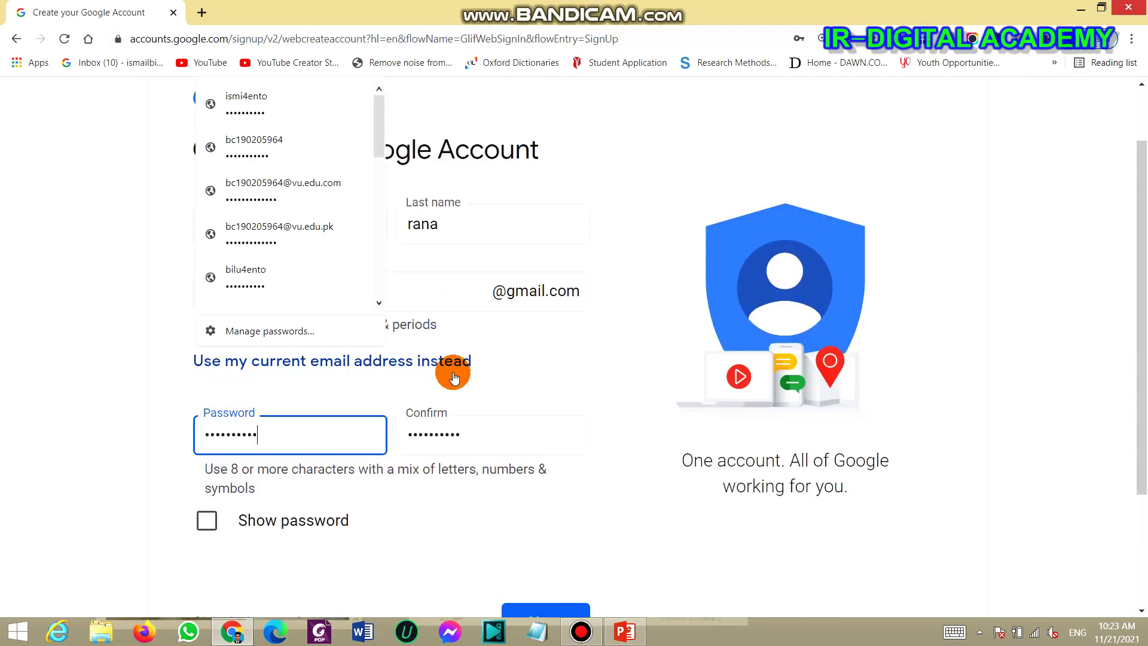
double_click(479, 435)
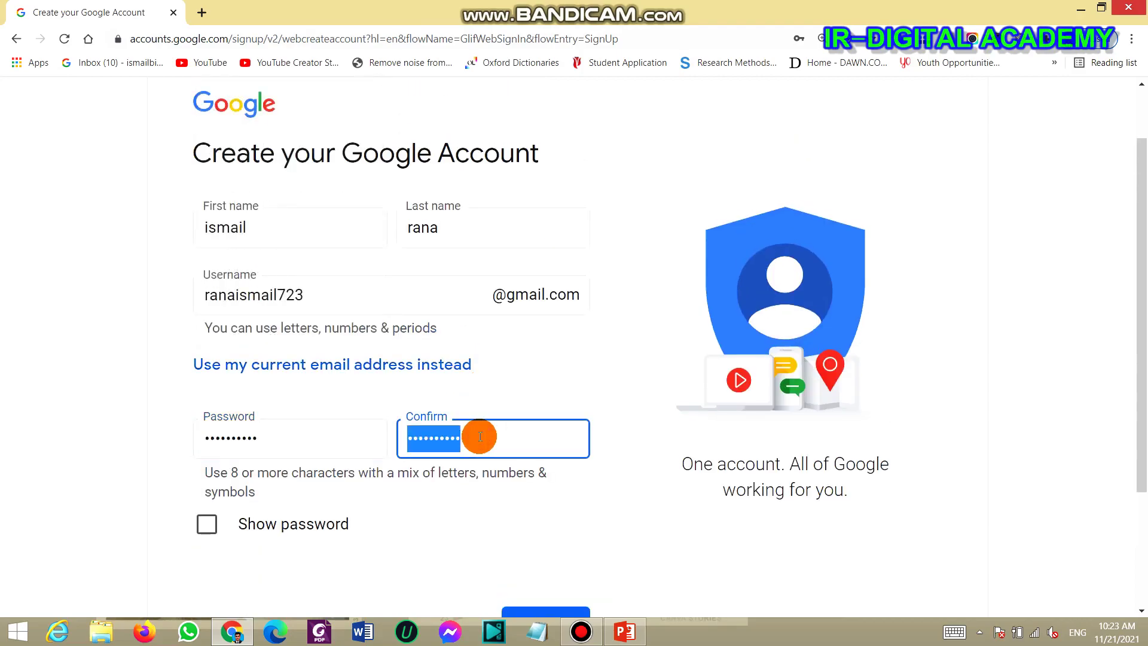
text(••••••)
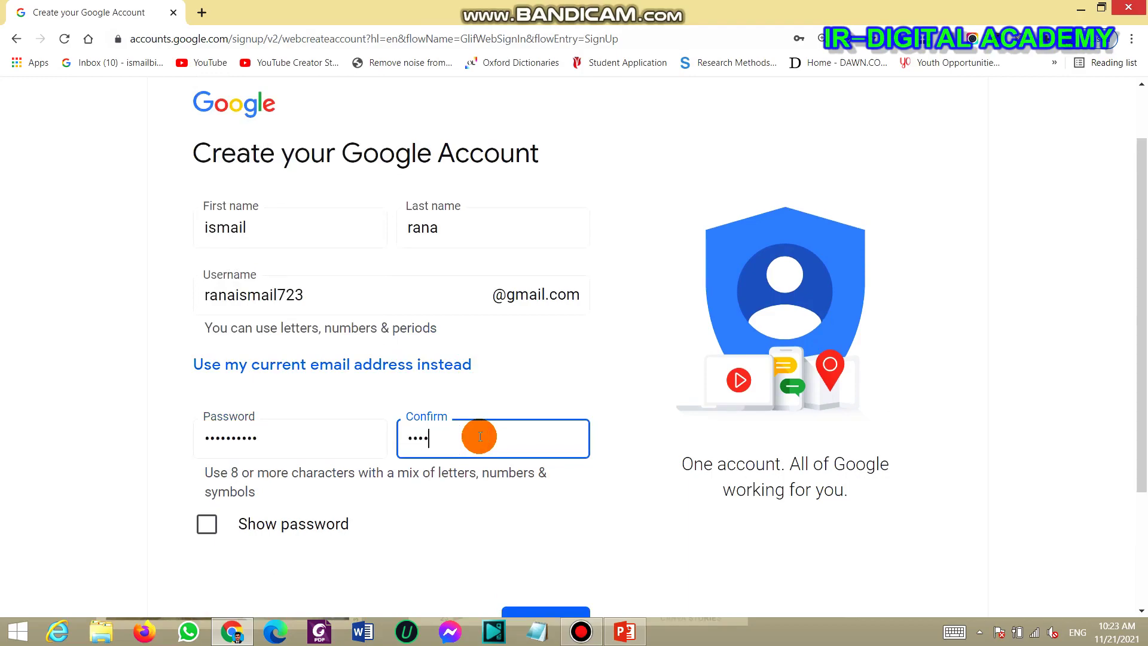
text(••••)
Submit the account details form, which reports a password confirmation mismatch.
click(168, 440)
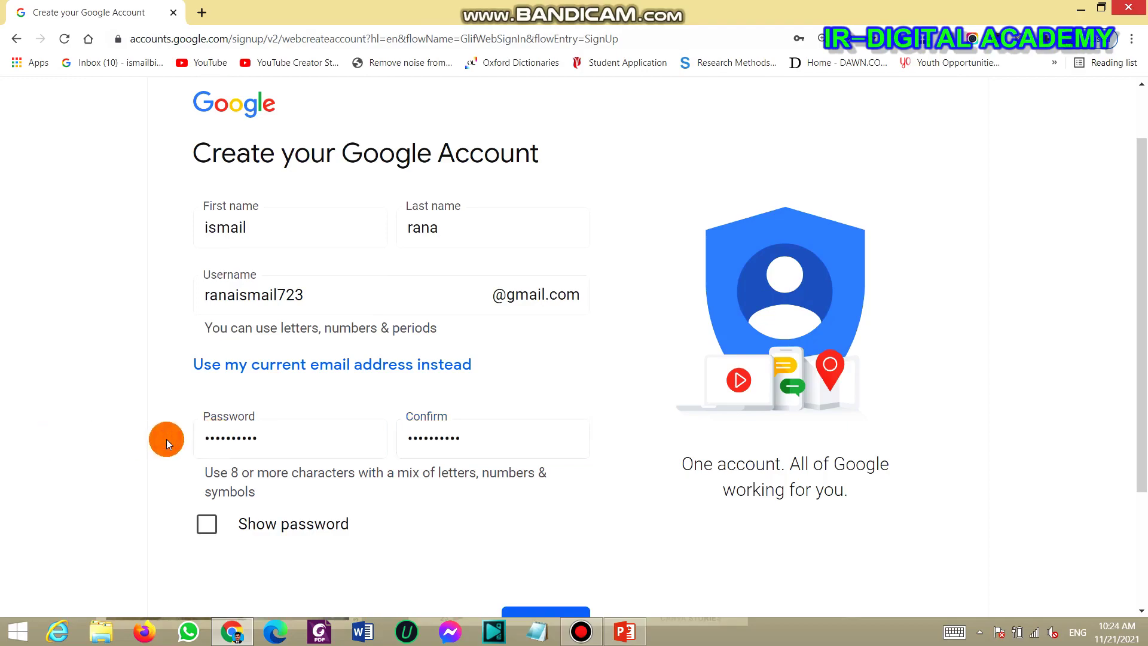
scroll(166, 439, down, 3)
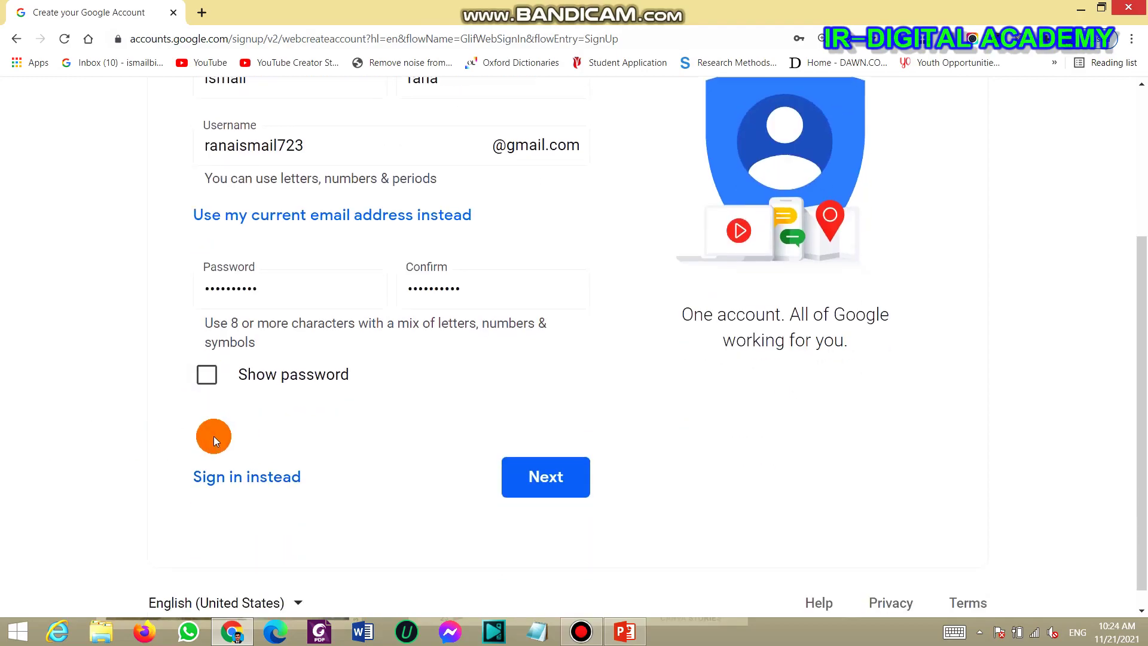
scroll(189, 338, up, 1)
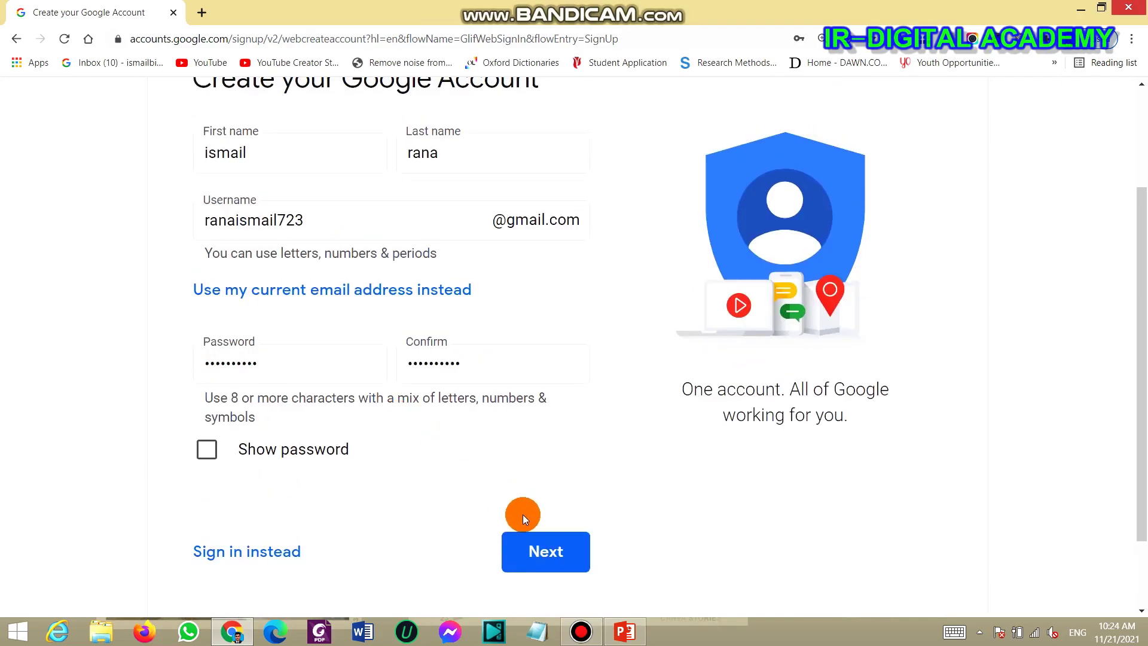
scroll(430, 487, up, 2)
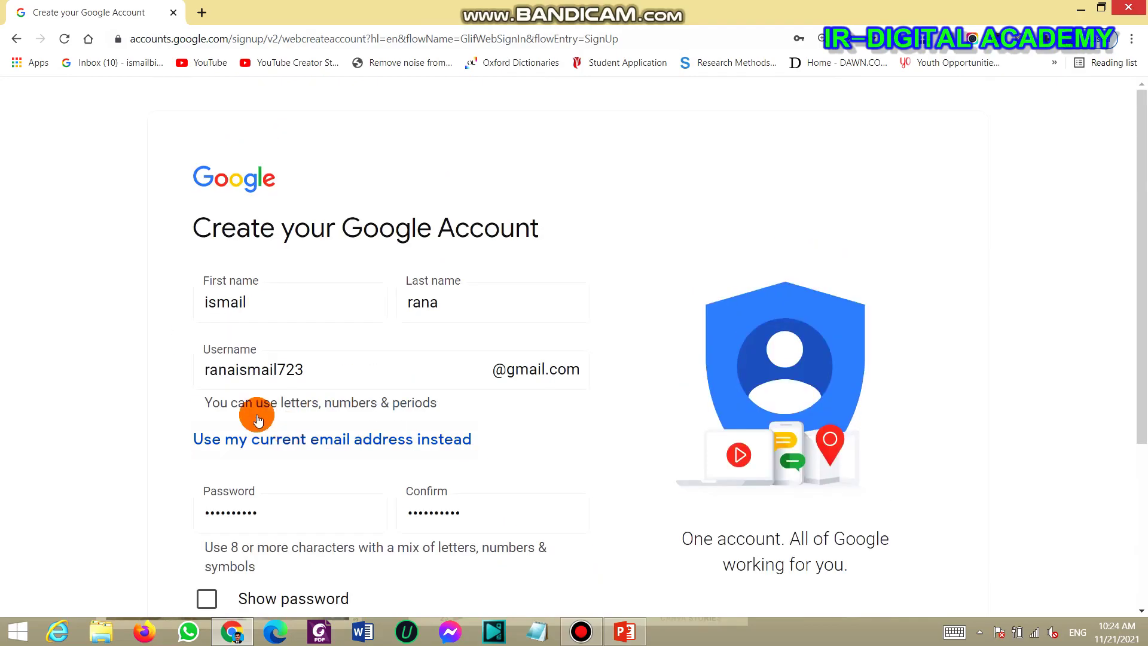
scroll(180, 380, down, 1)
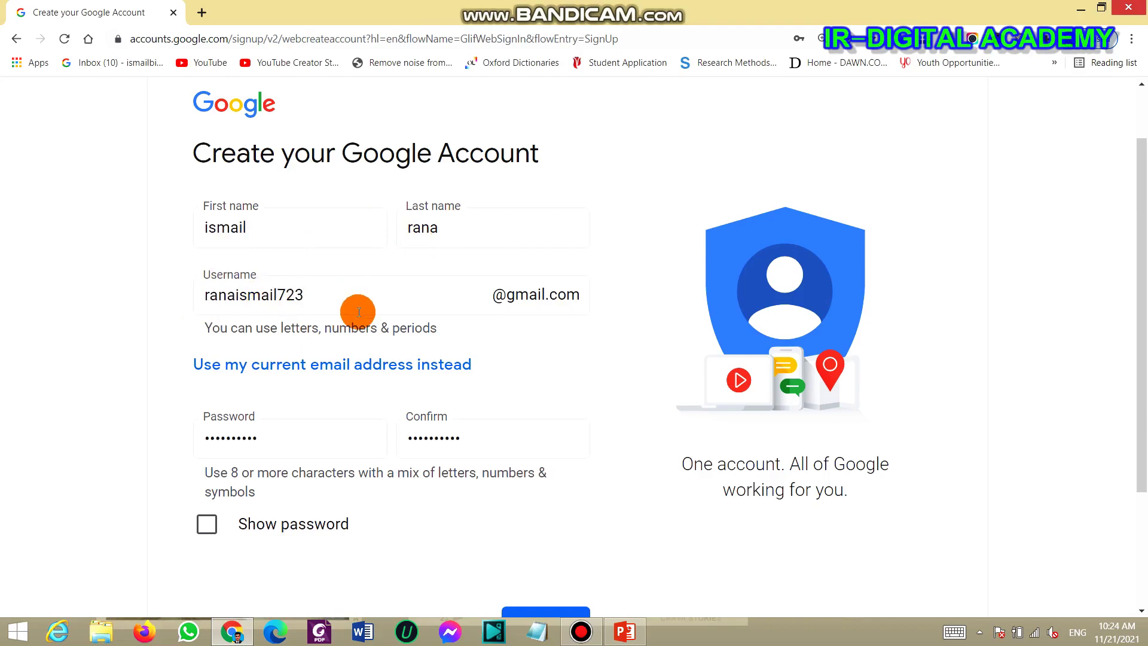
scroll(240, 309, down, 1)
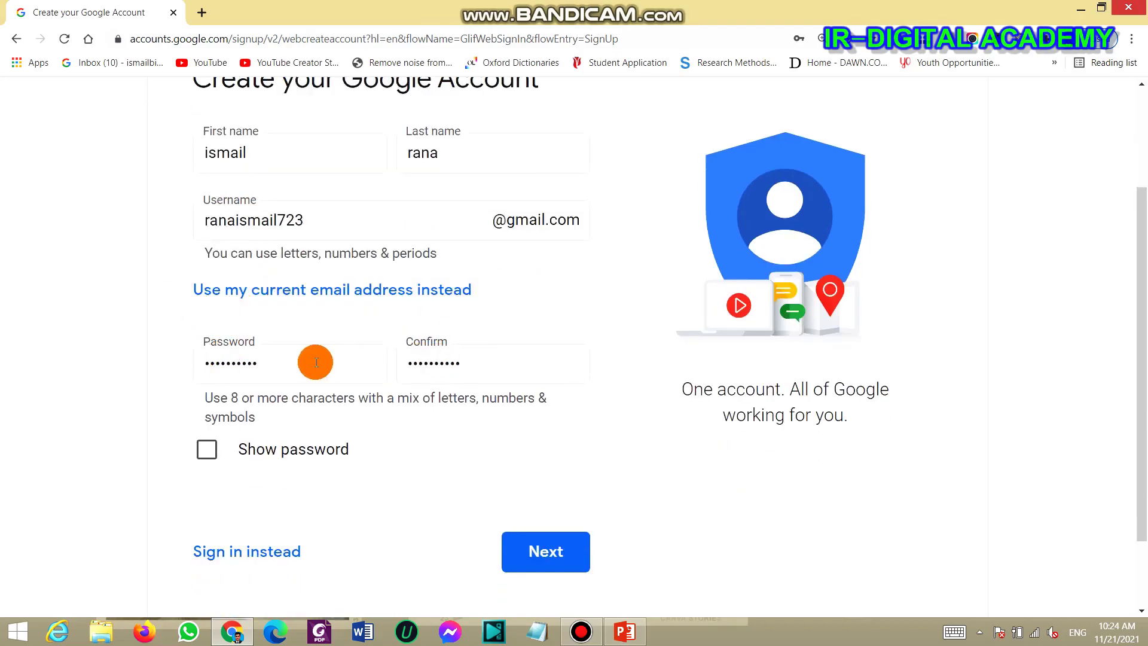
click(298, 363)
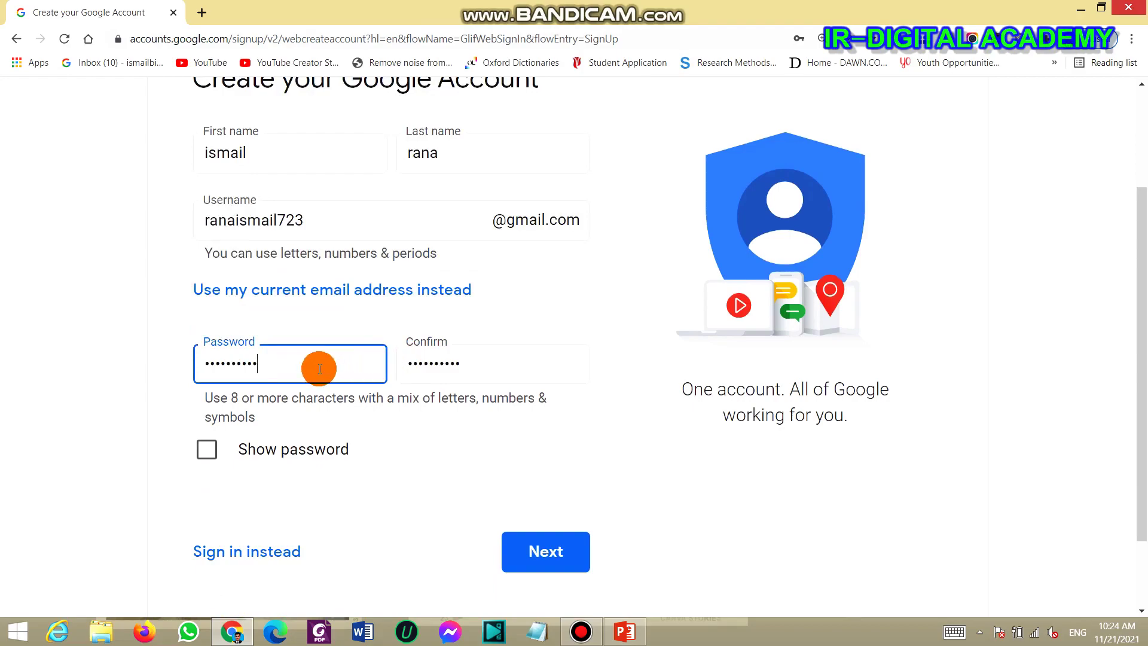
click(486, 361)
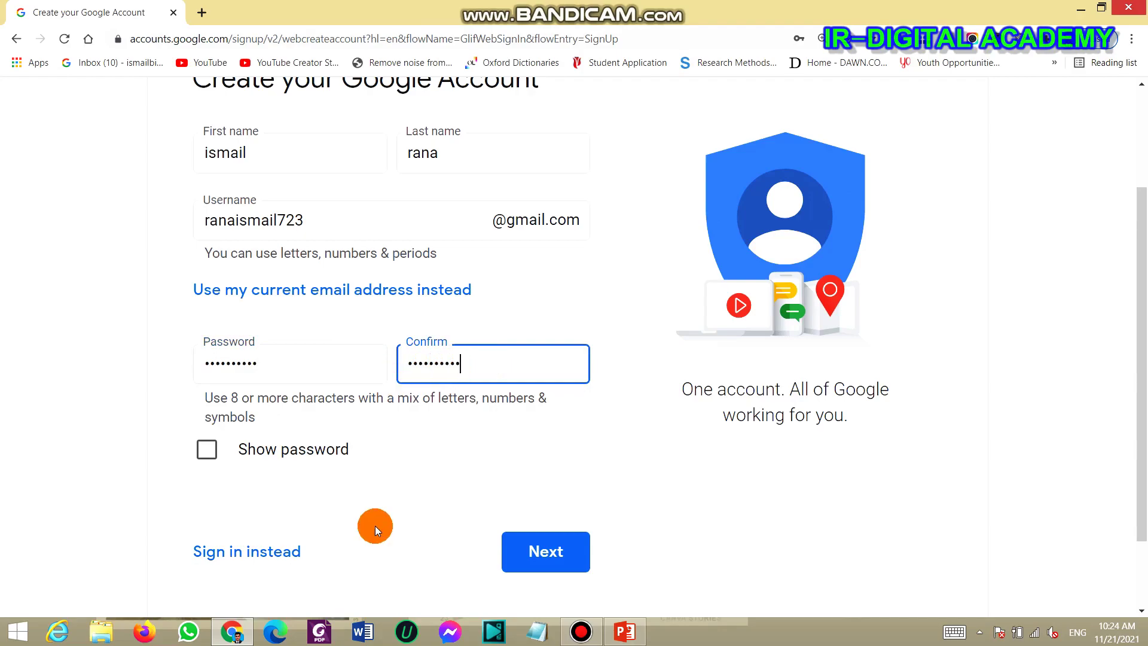
scroll(375, 525, down, 1)
click(553, 491)
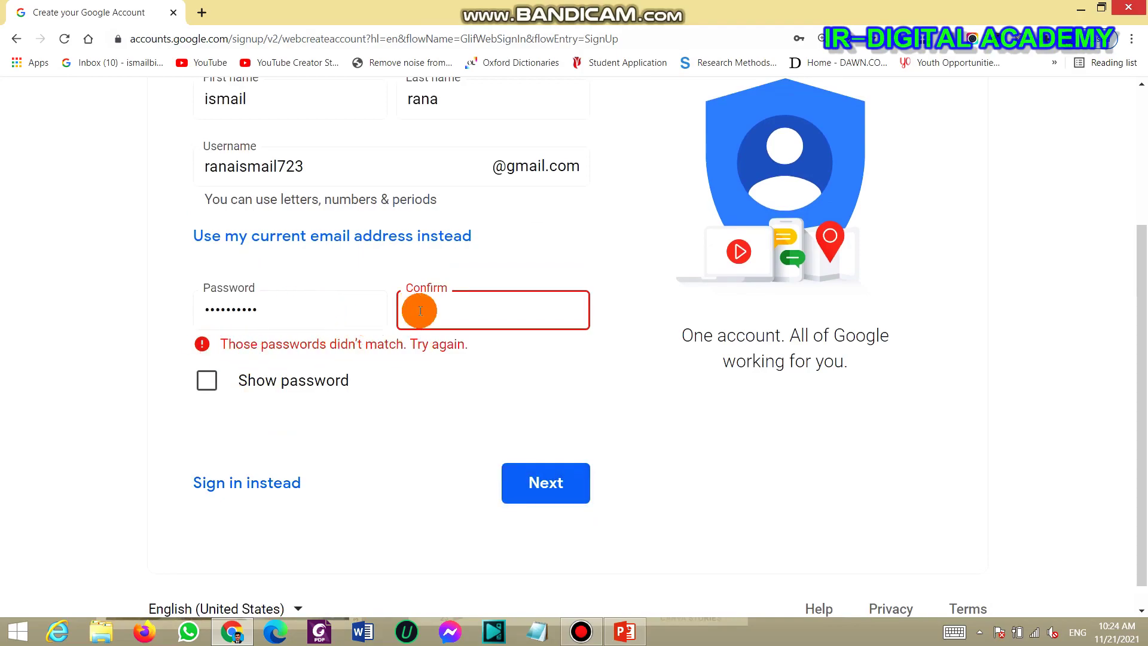
Retype the password in both Password and Confirm fields and submit again.
click(338, 313)
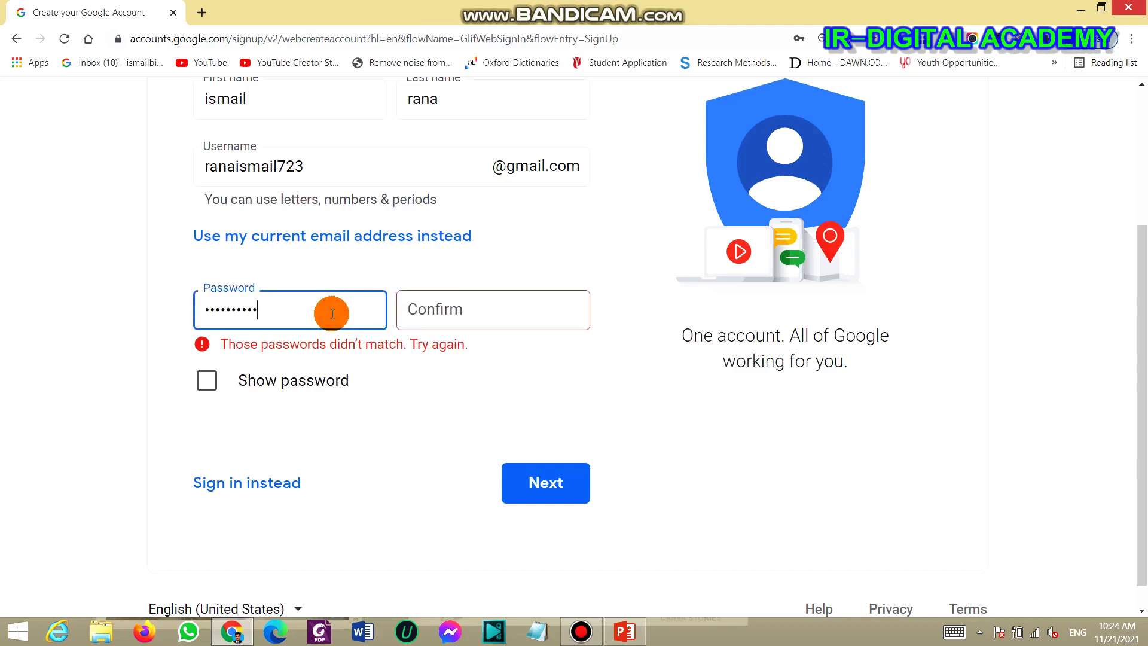
key(BackSpace)
key(BackSpace)
key(BackSpace)
key(BackSpace)
key(BackSpace)
key(BackSpace)
key(BackSpace)
key(BackSpace)
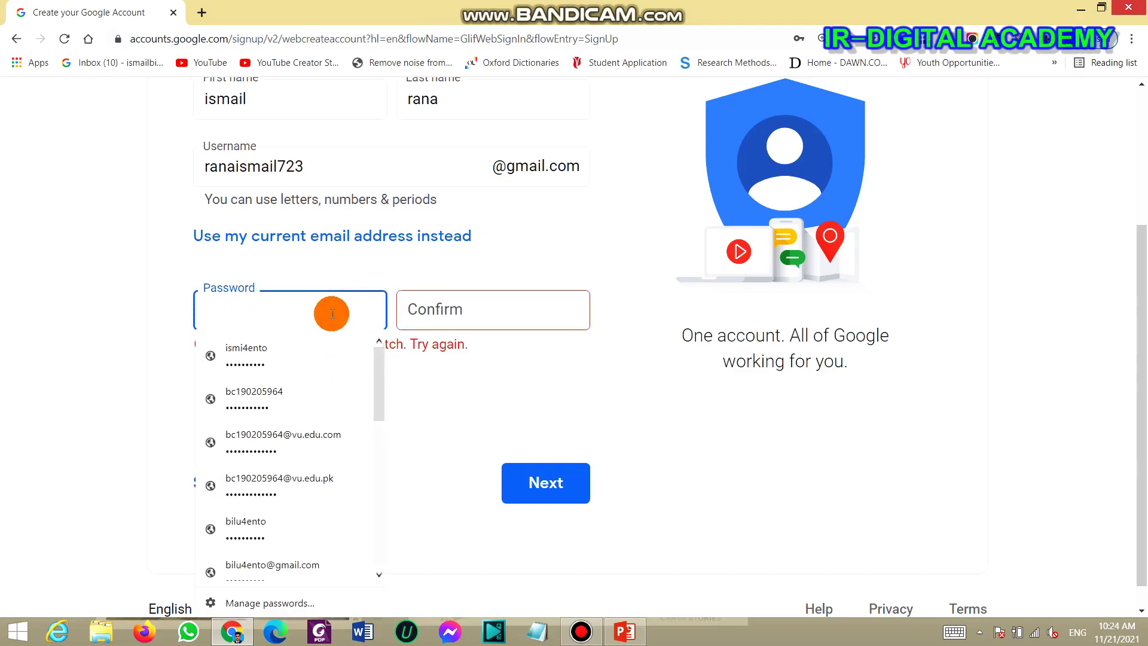
text(••••••••••)
click(514, 318)
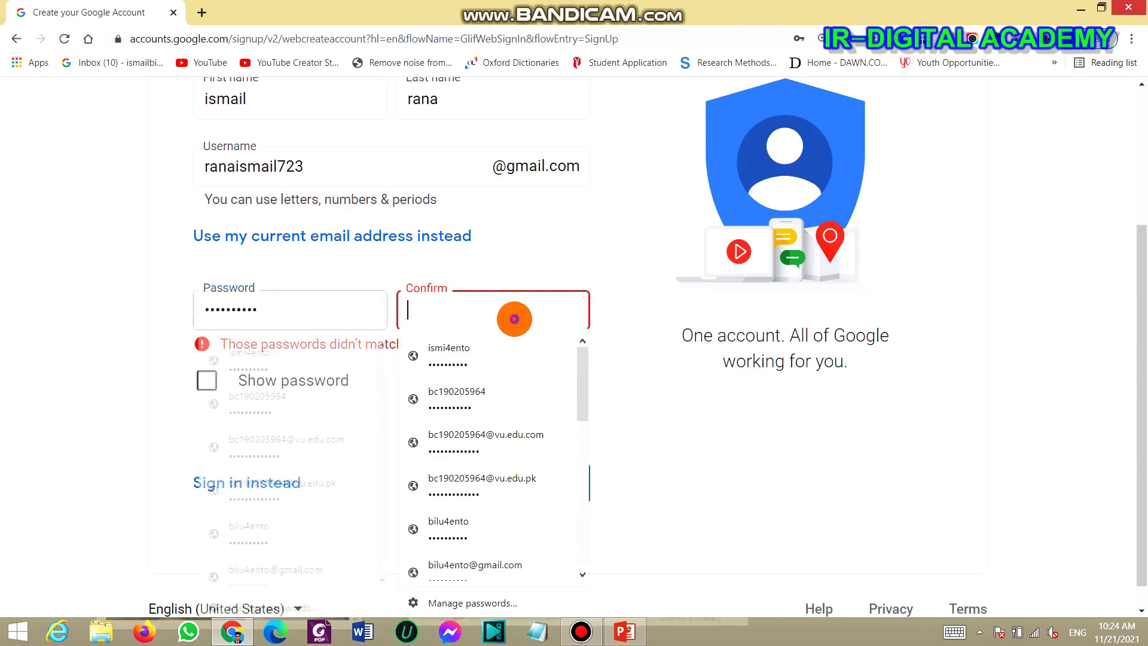
text(•••••)
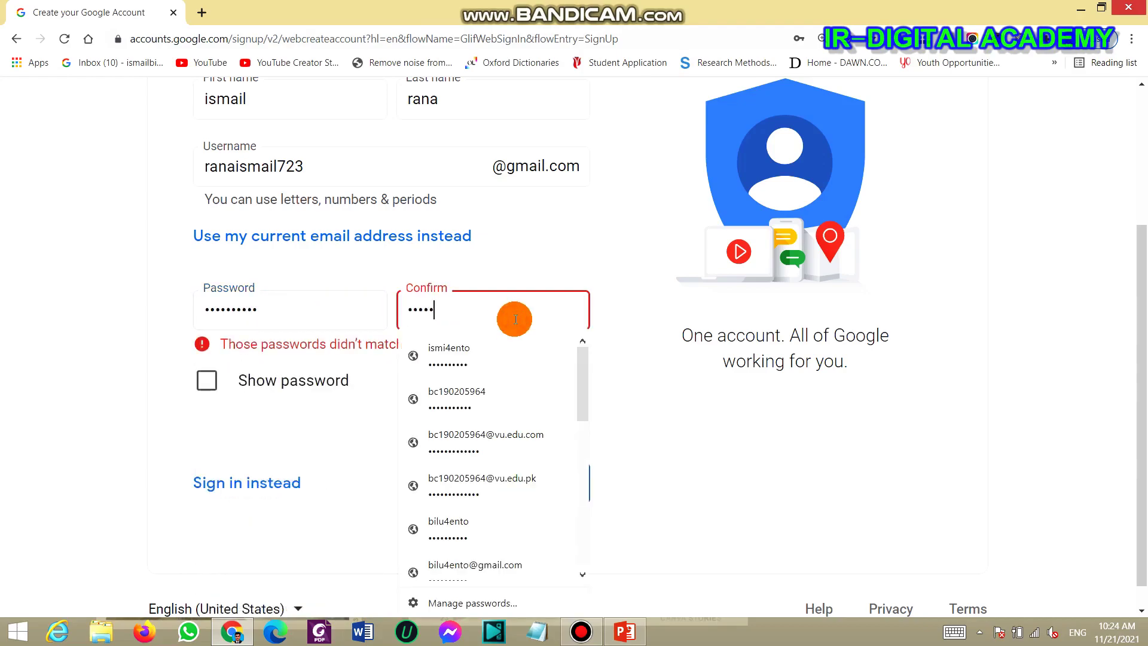
text(•••••)
click(105, 438)
click(553, 489)
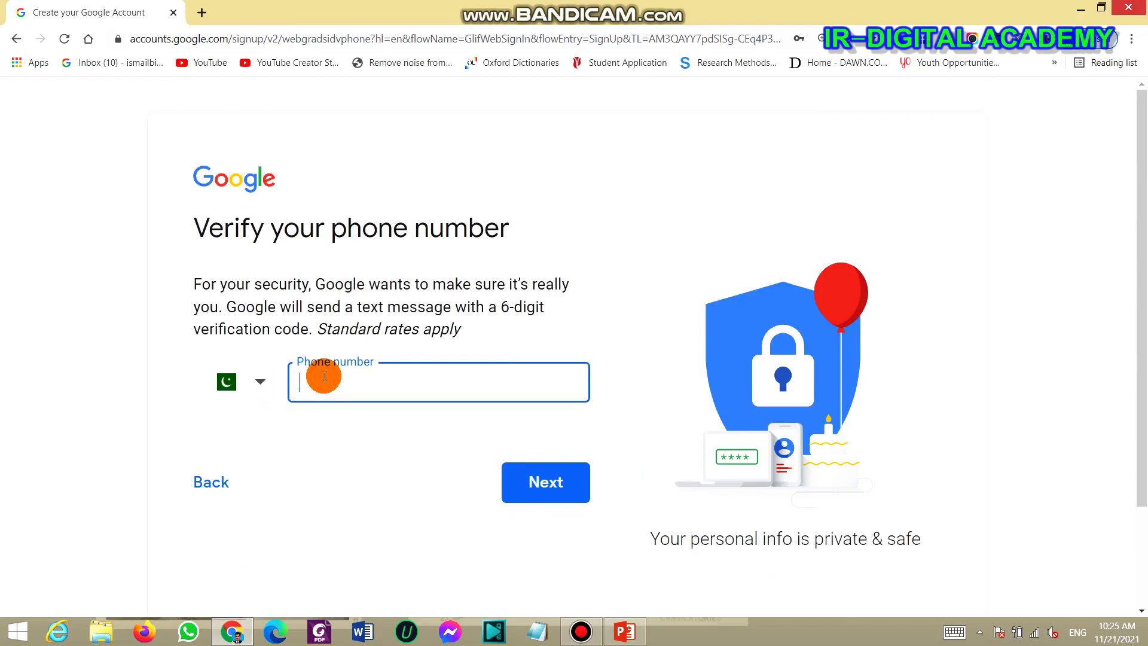
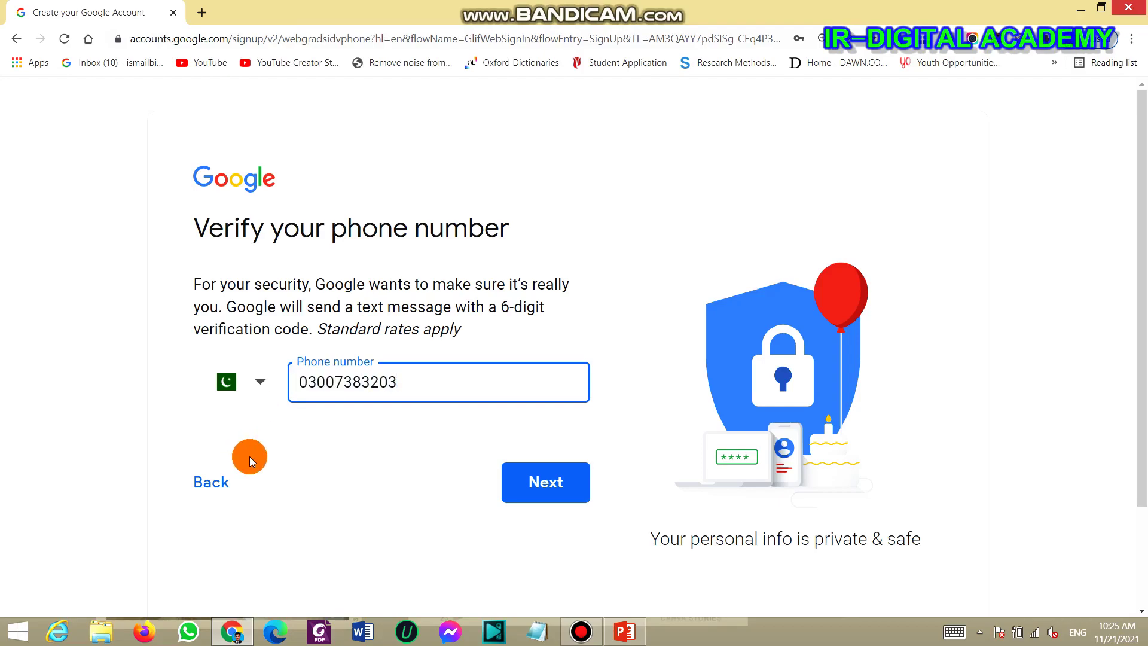
Enter the mobile phone number and request the text verification code.
click(538, 487)
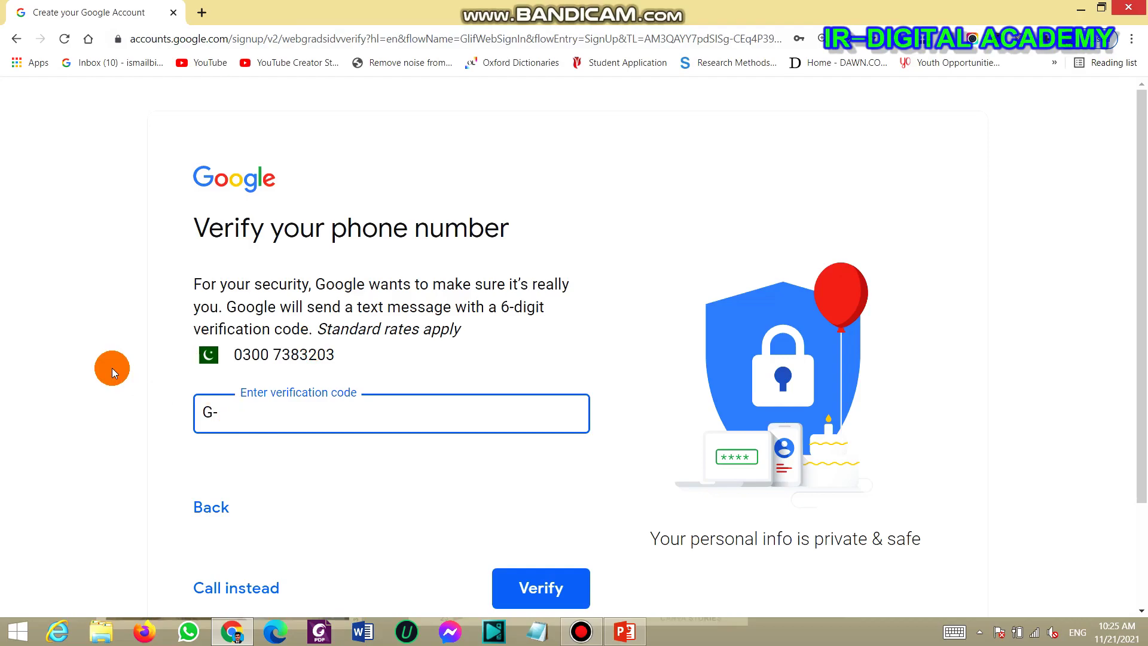
Type the 6-digit texted code, correcting a mistyped digit, and submit it with Verify.
scroll(128, 369, down, 1)
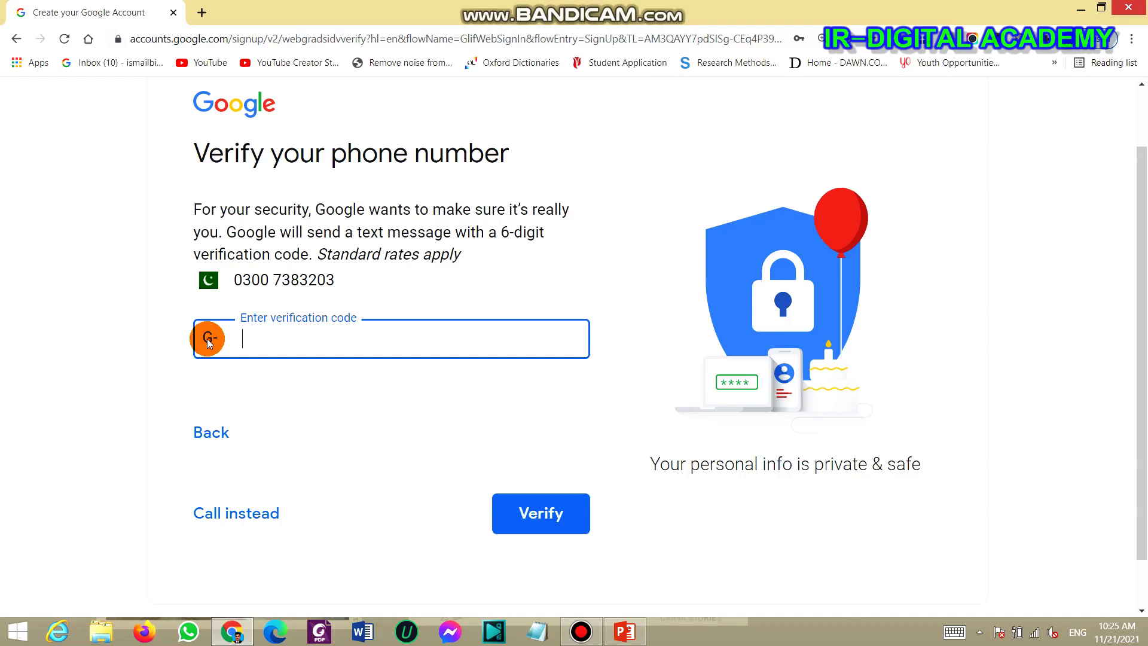
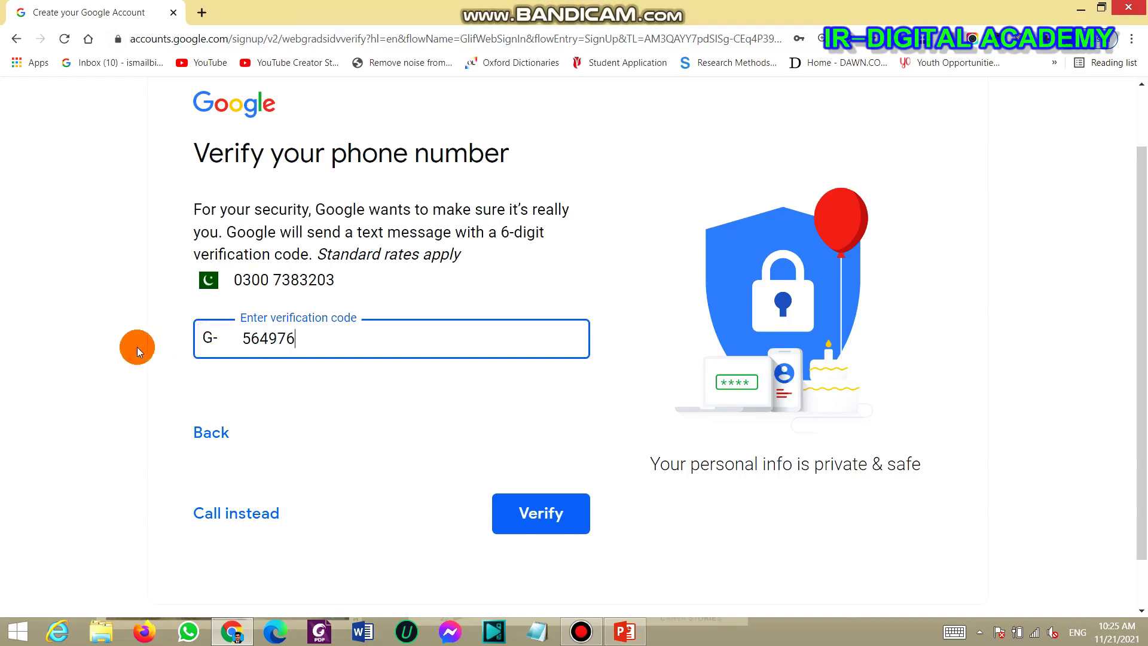
click(160, 348)
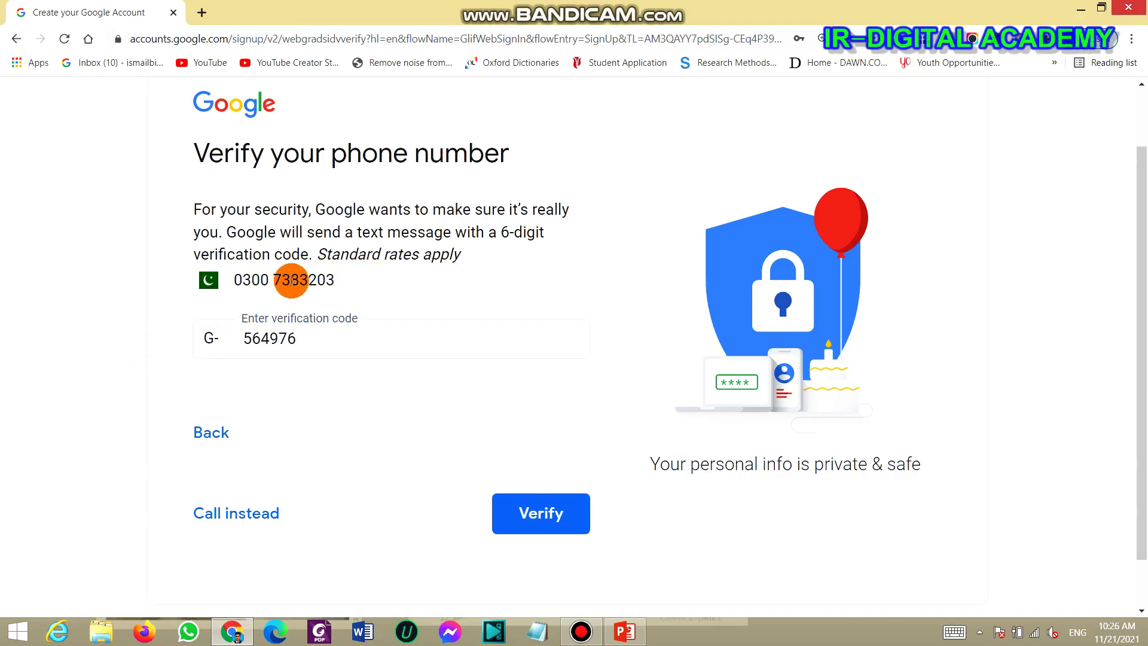
click(546, 513)
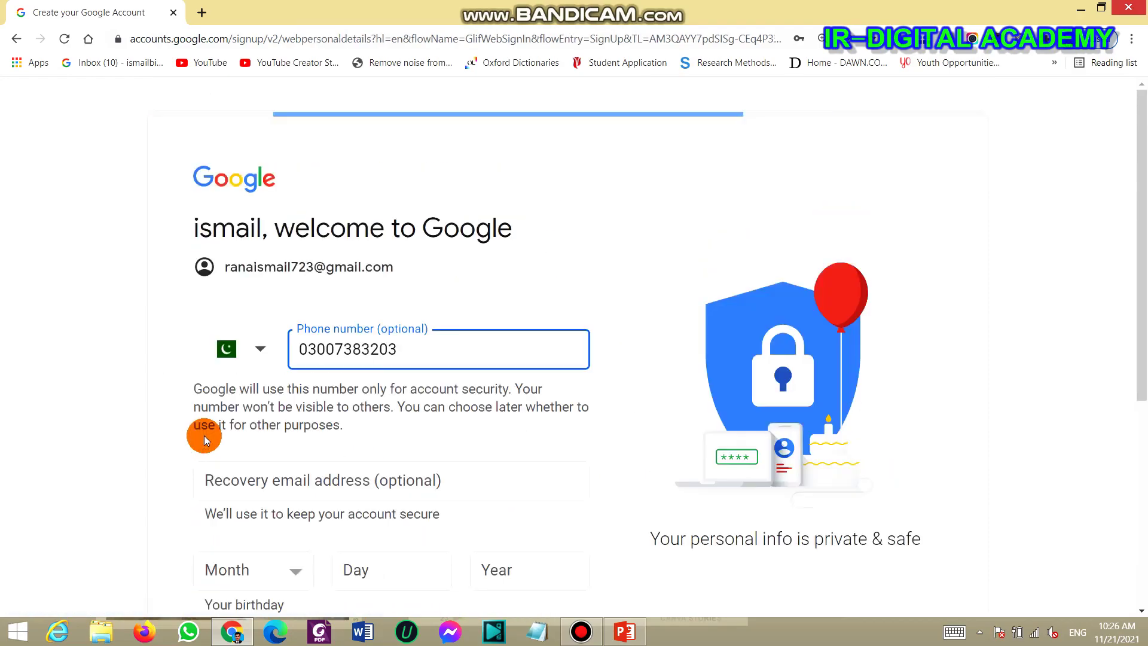
Leave the optional recovery email field blank.
scroll(169, 384, down, 4)
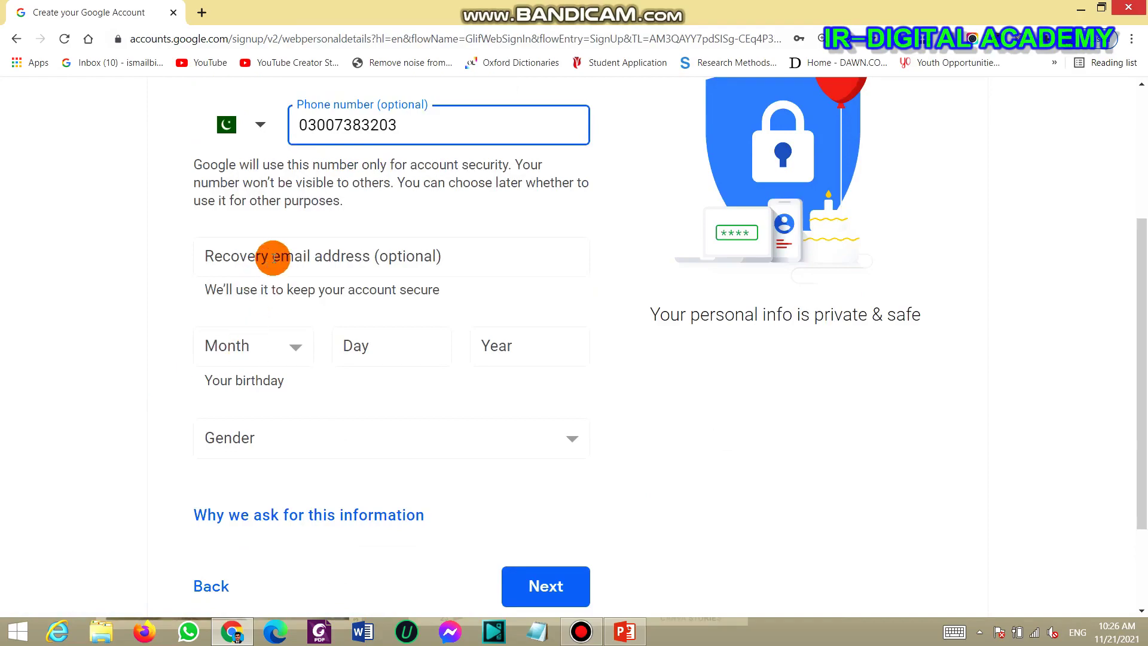
click(274, 256)
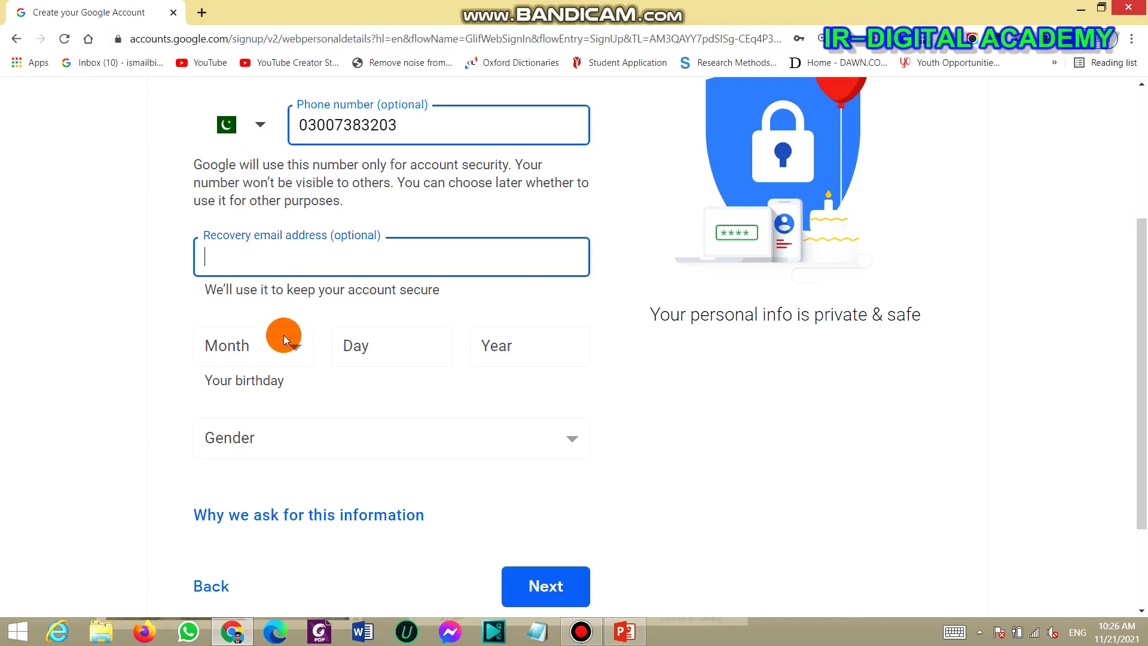
click(191, 318)
scroll(184, 319, down, 1)
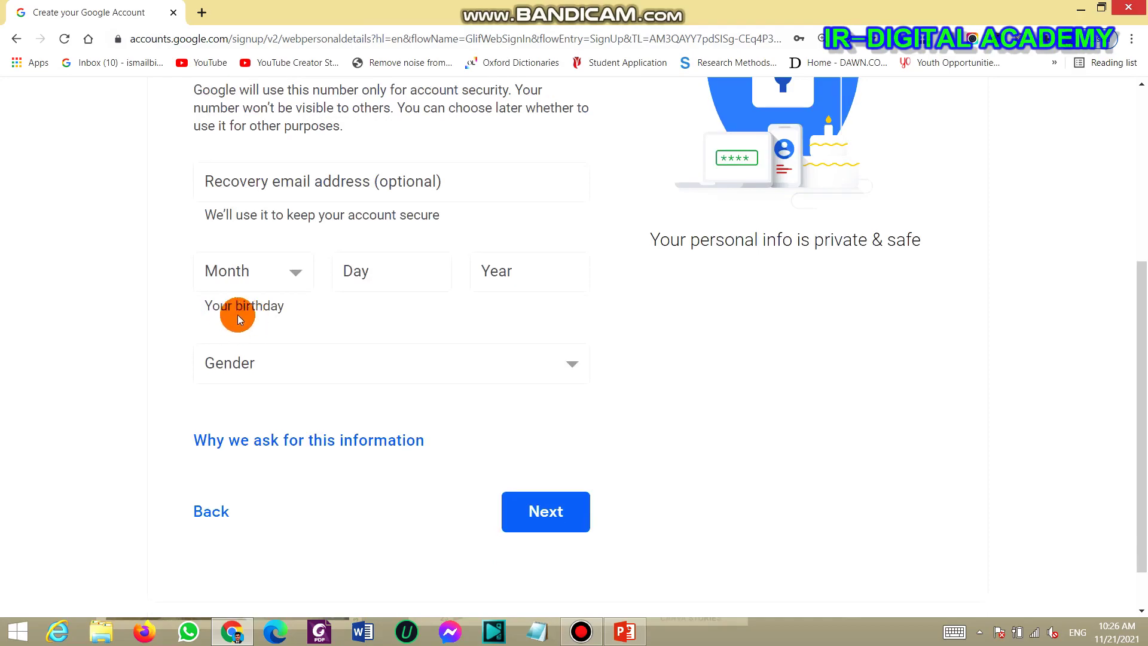
Set the birthday to February 12, 1990.
click(249, 271)
click(341, 272)
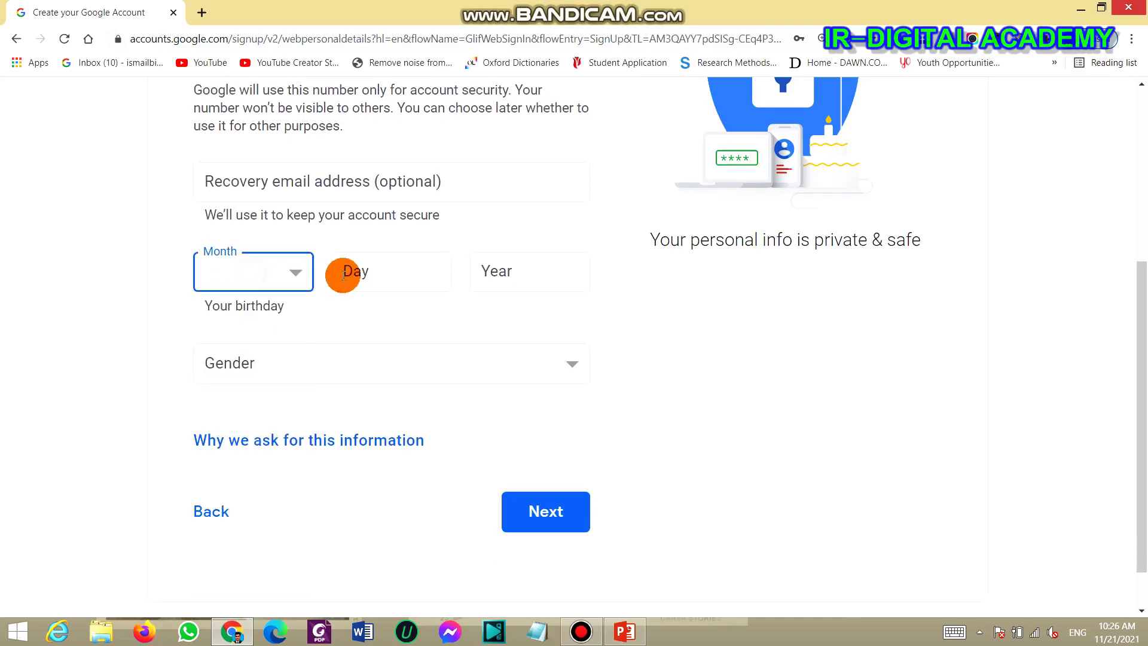
click(349, 273)
click(503, 275)
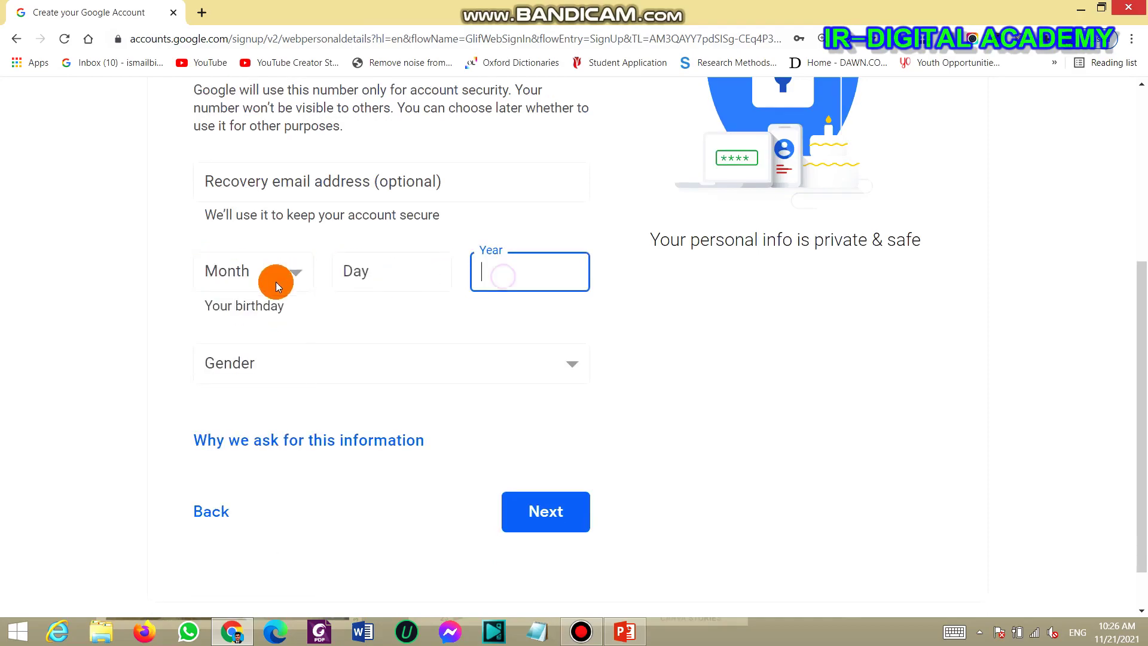
click(248, 281)
click(251, 330)
click(361, 290)
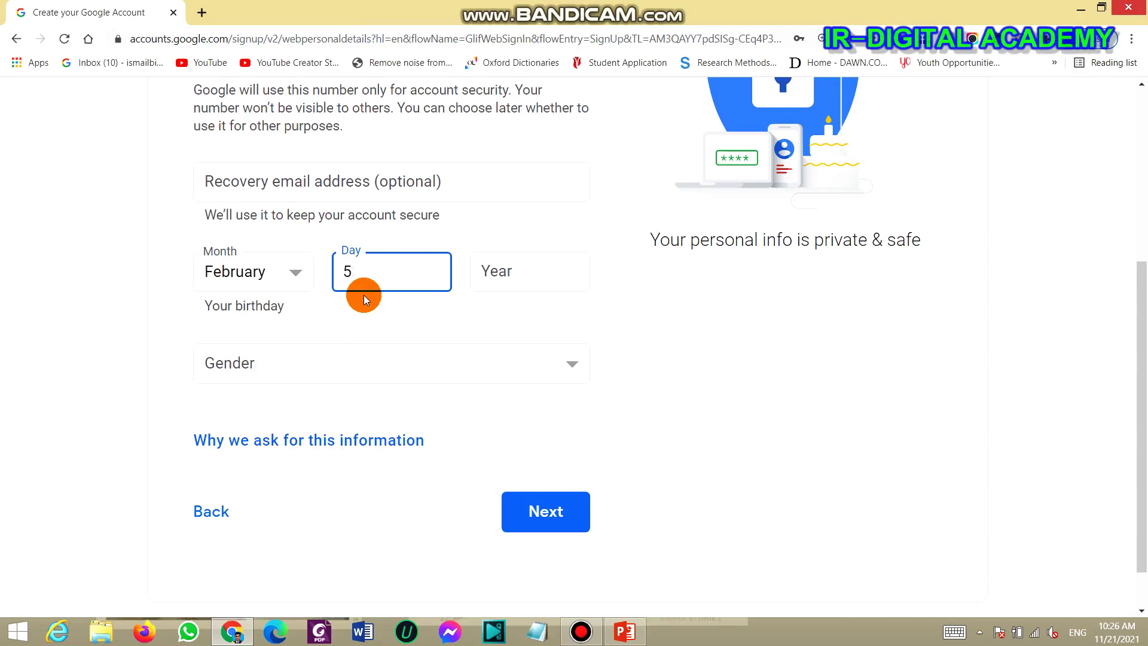
text(12)
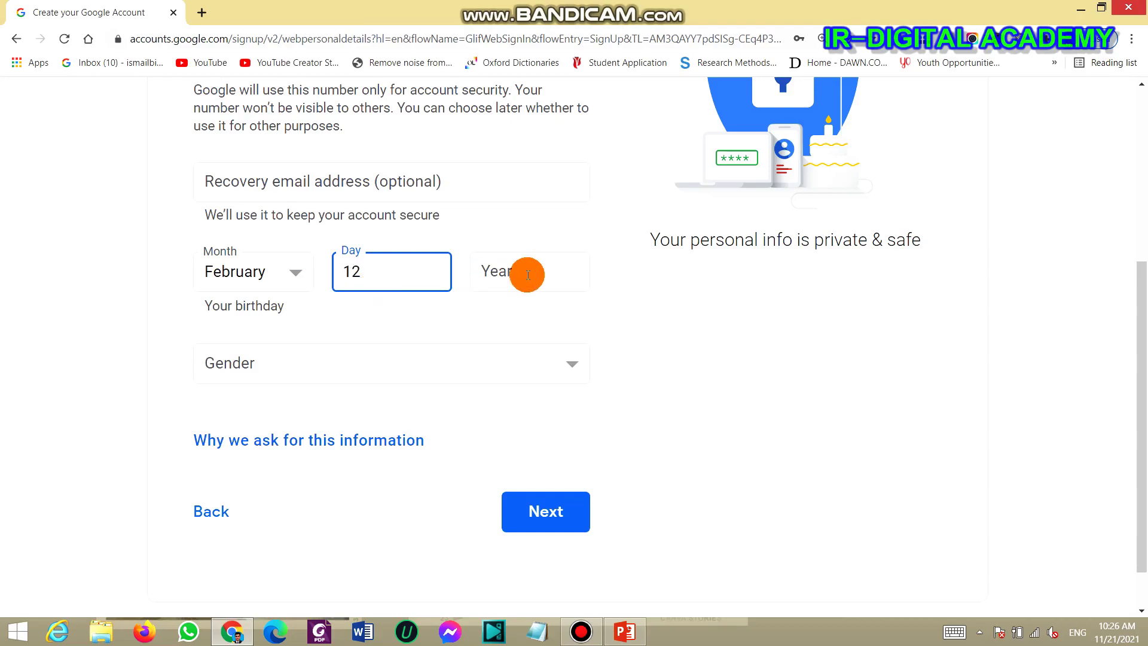
click(528, 275)
text(1990)
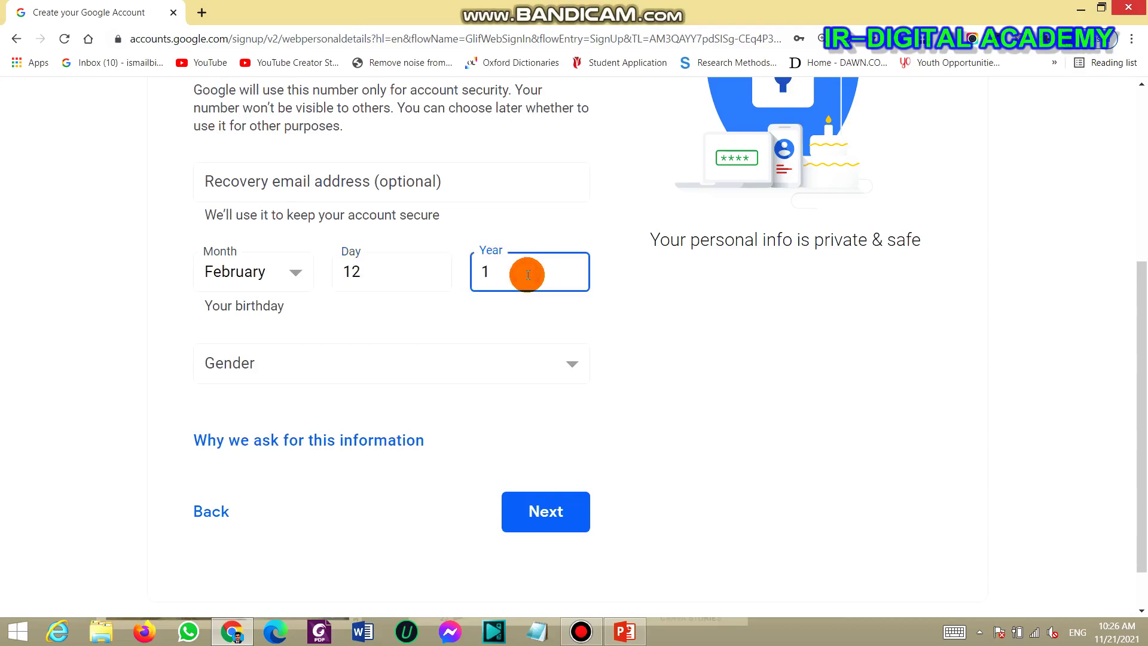
Choose Male as the gender and submit the details.
click(523, 357)
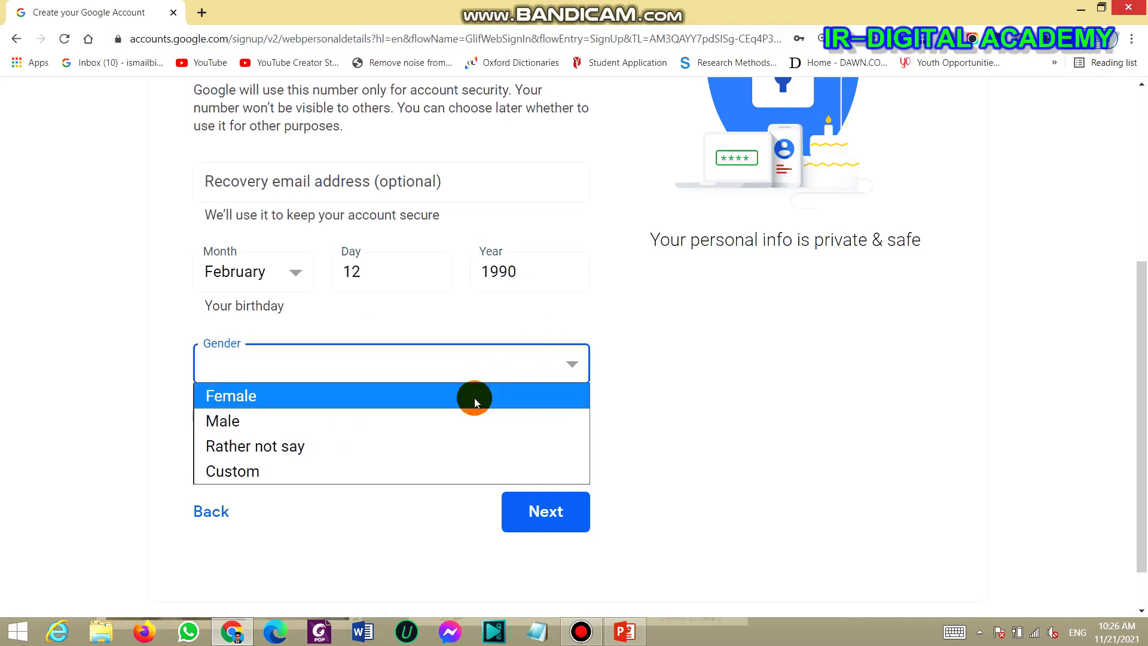
click(471, 419)
scroll(278, 457, down, 2)
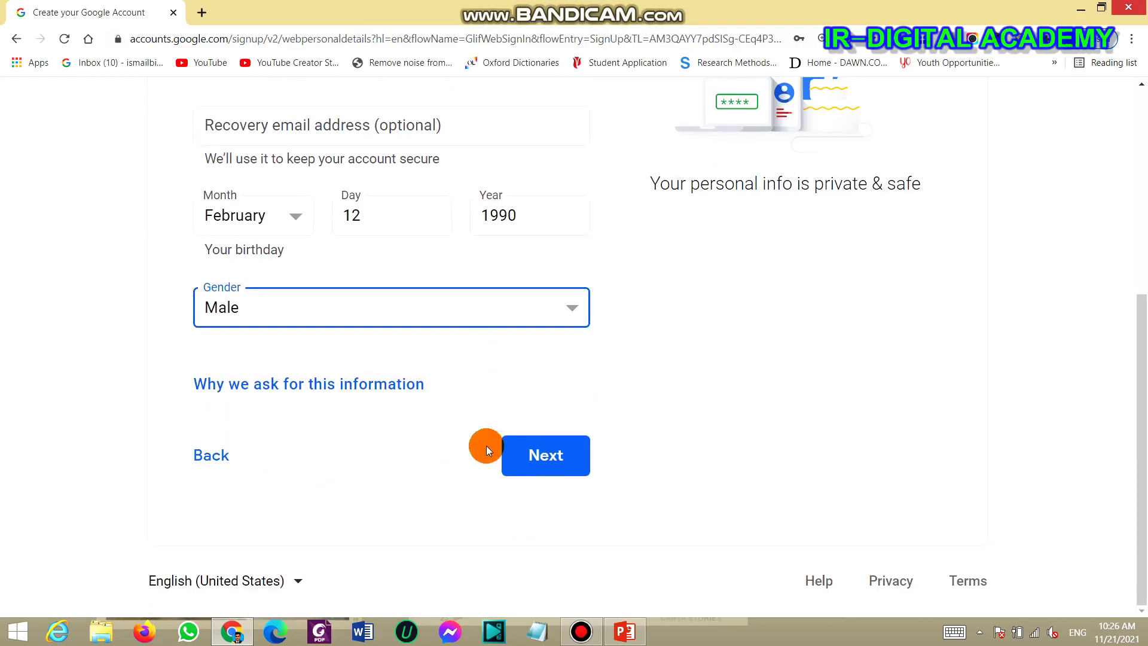
click(535, 458)
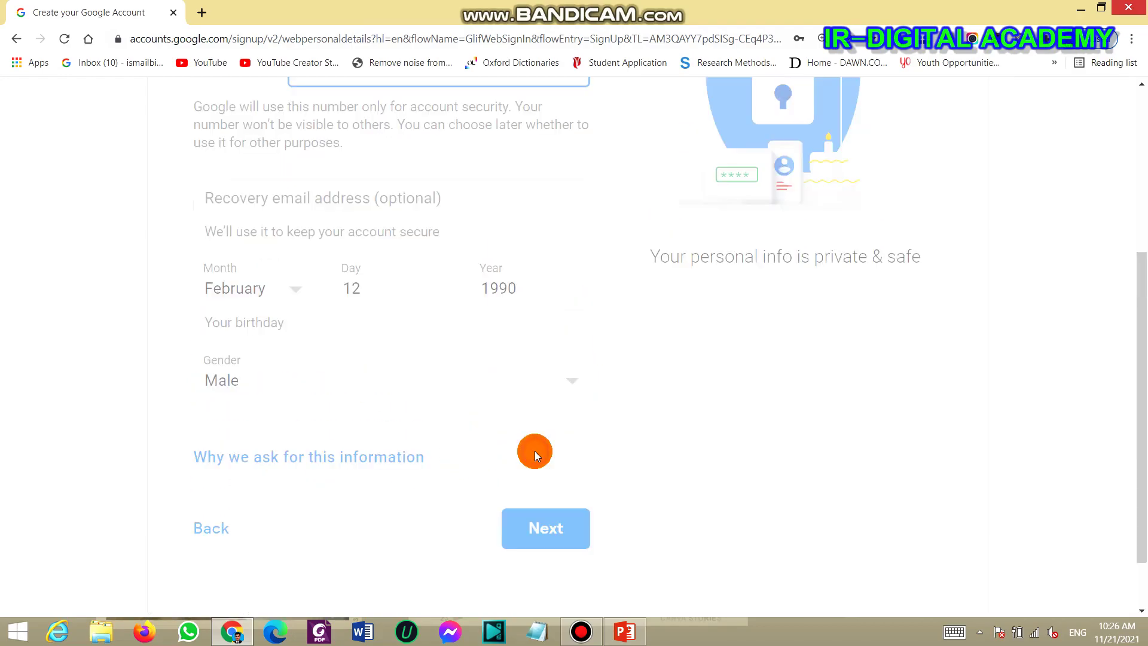
Skip extra phone-number use, agree to the privacy terms, and decline the Chrome profile prompt.
scroll(241, 397, down, 3)
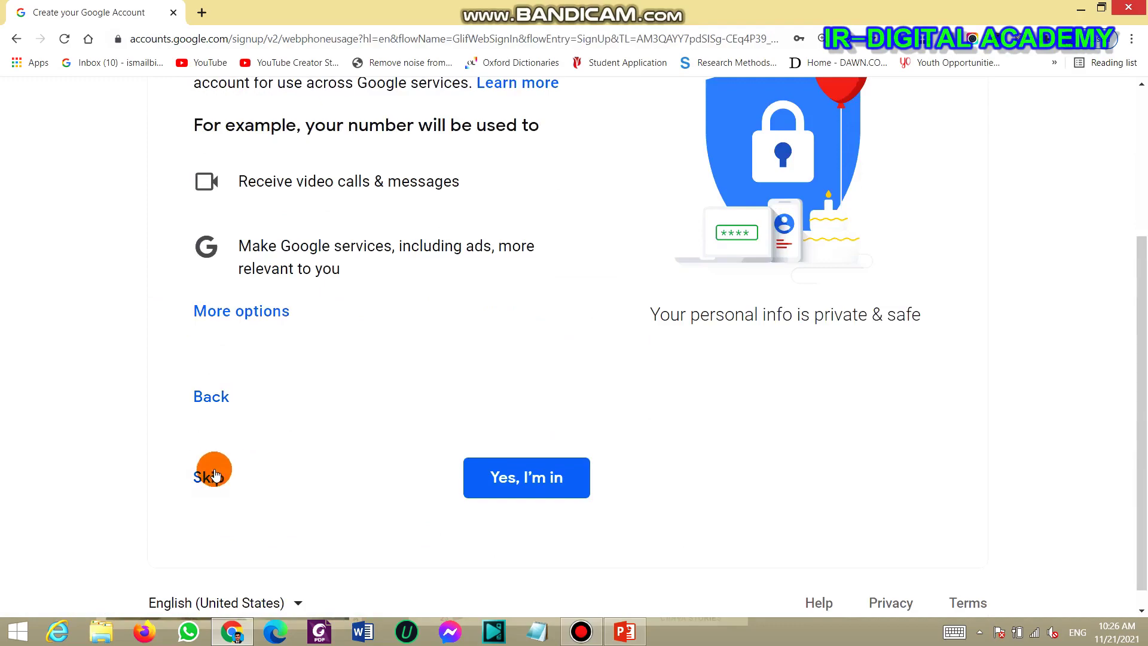
click(211, 477)
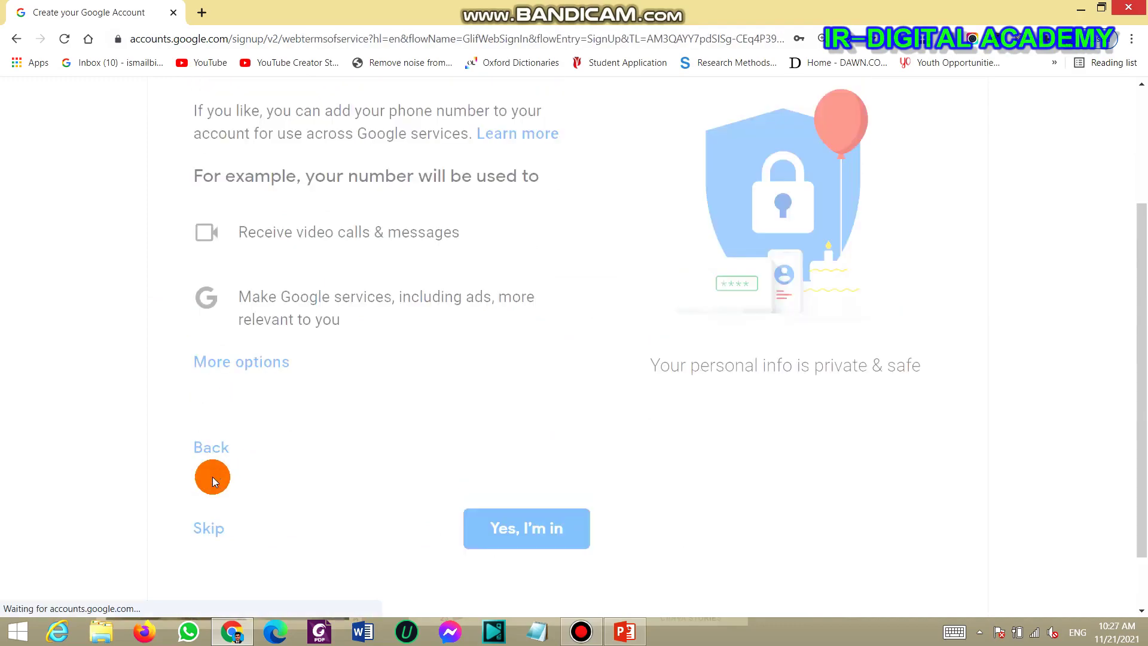
scroll(212, 431, down, 15)
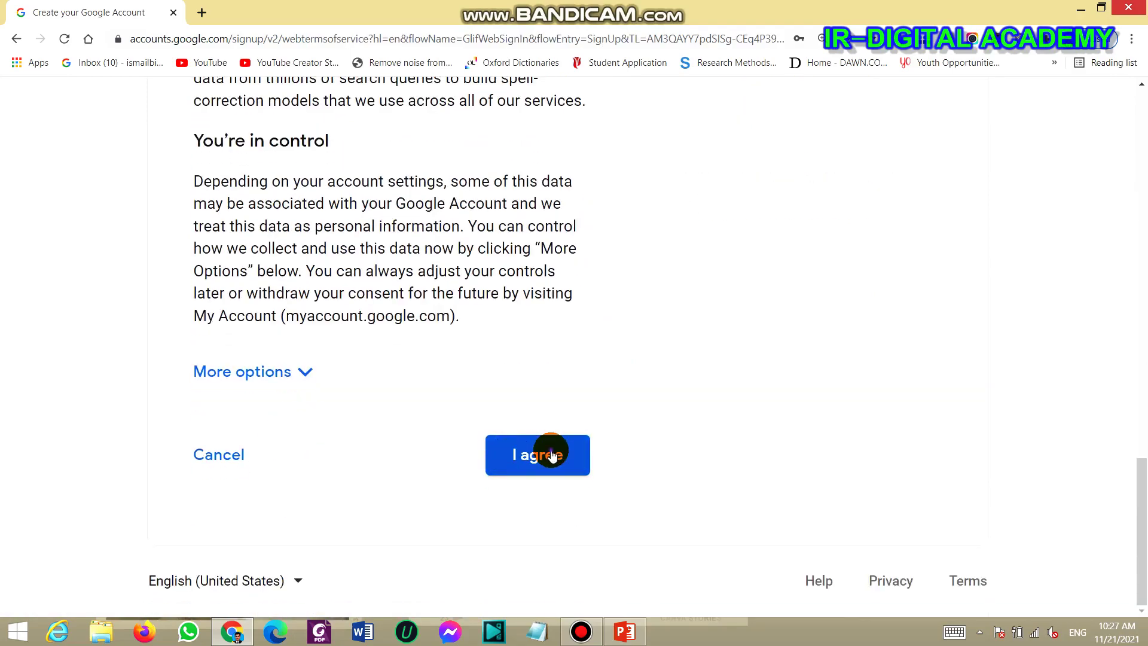
click(547, 453)
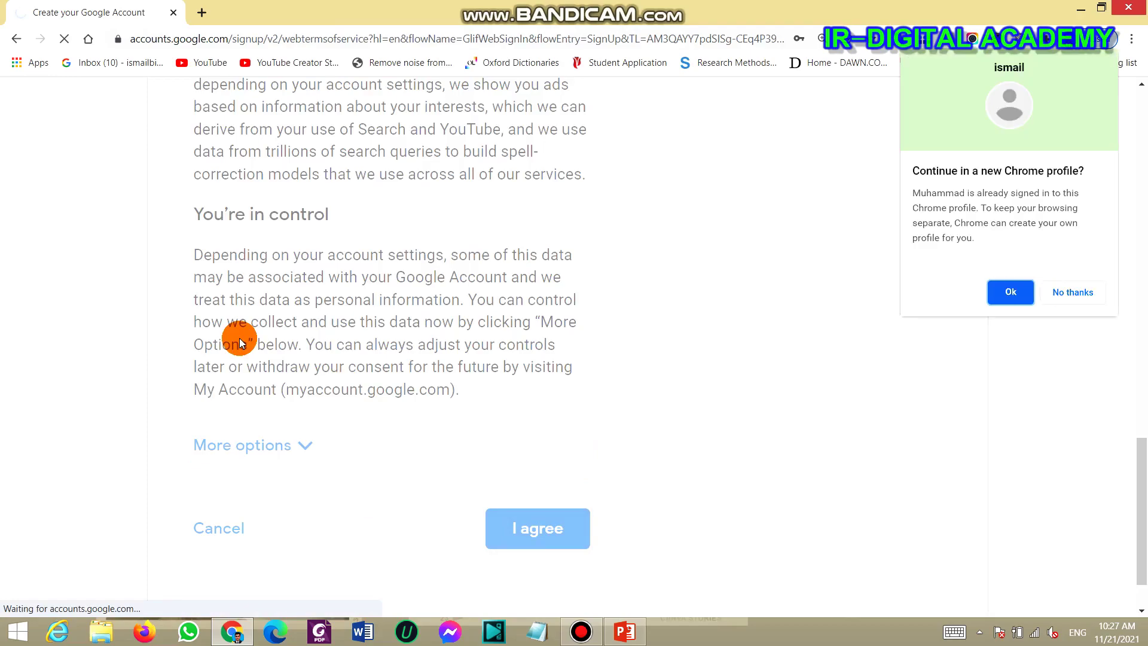
click(1076, 293)
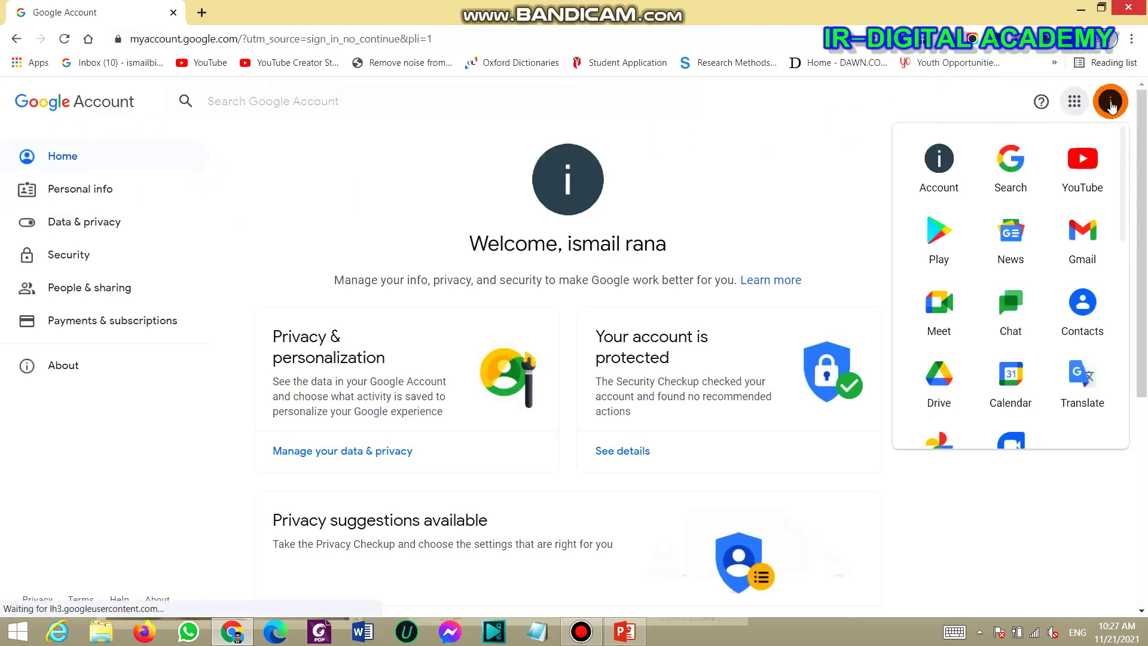
Close the Google apps panel and highlight the welcome greeting heading.
click(1002, 101)
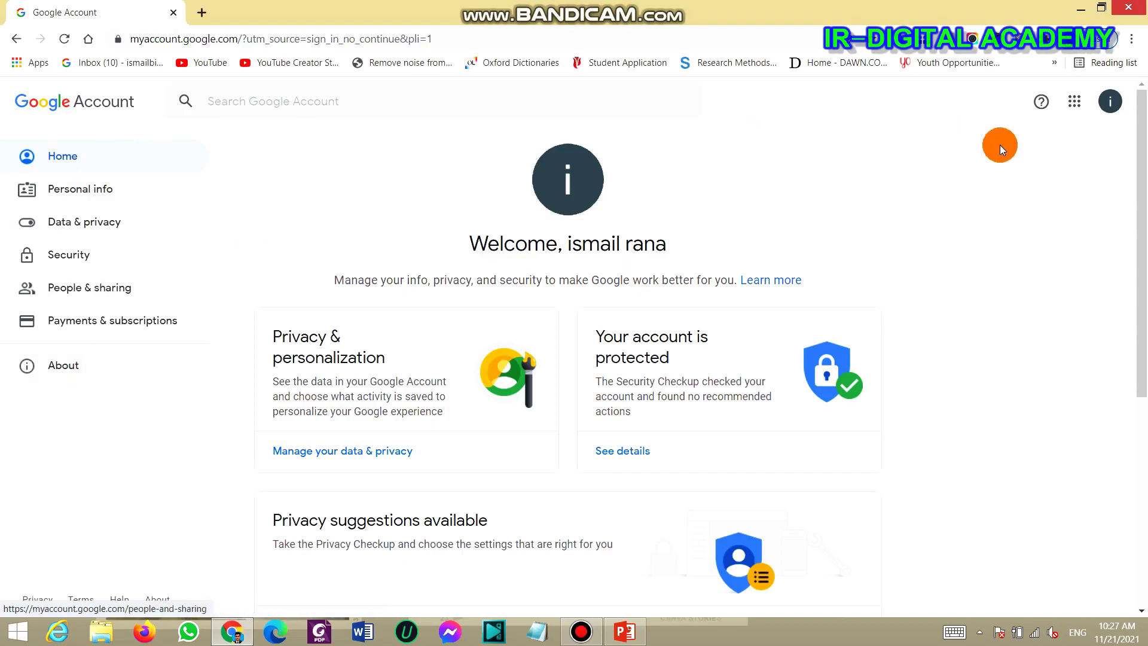
click(1112, 107)
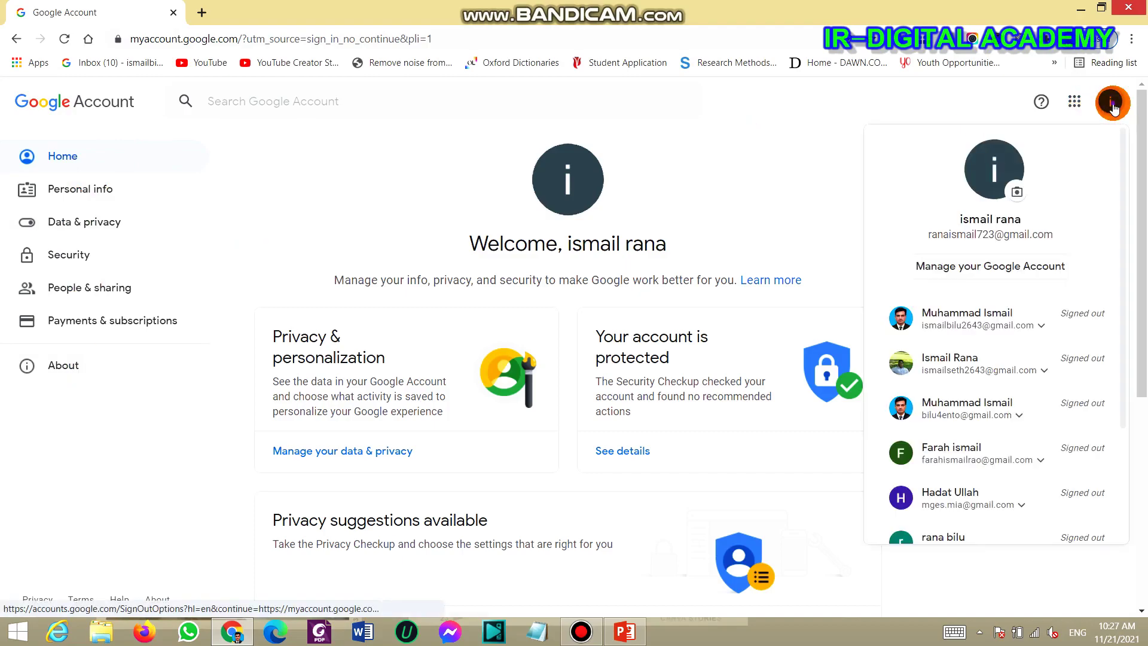
click(1109, 105)
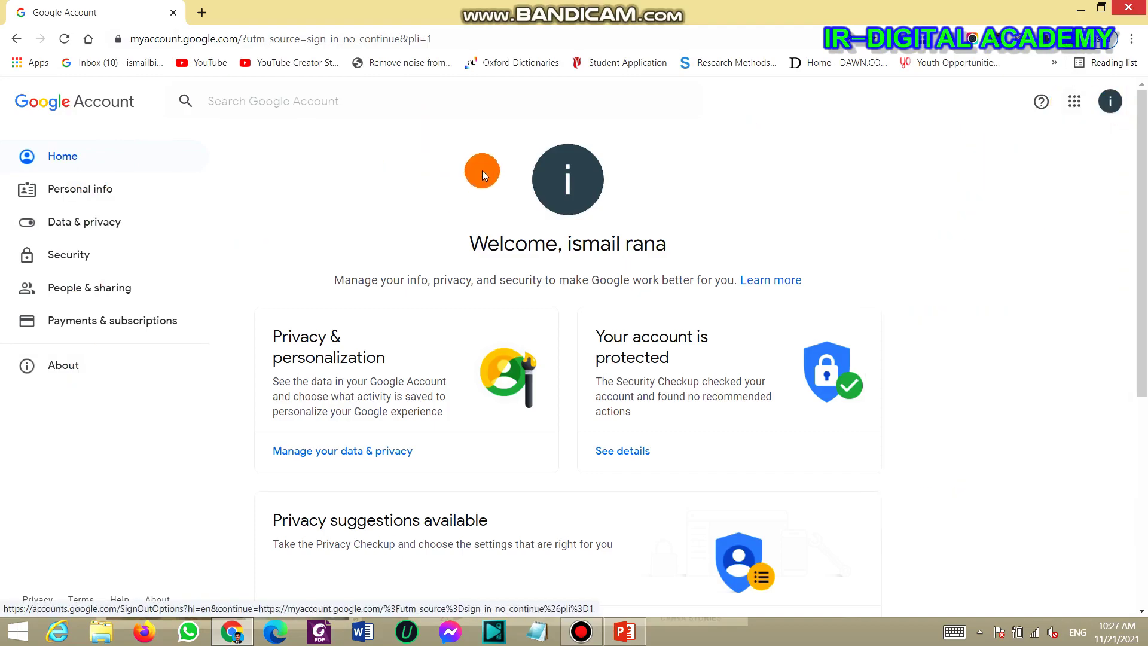
scroll(425, 296, down, 6)
scroll(432, 307, up, 5)
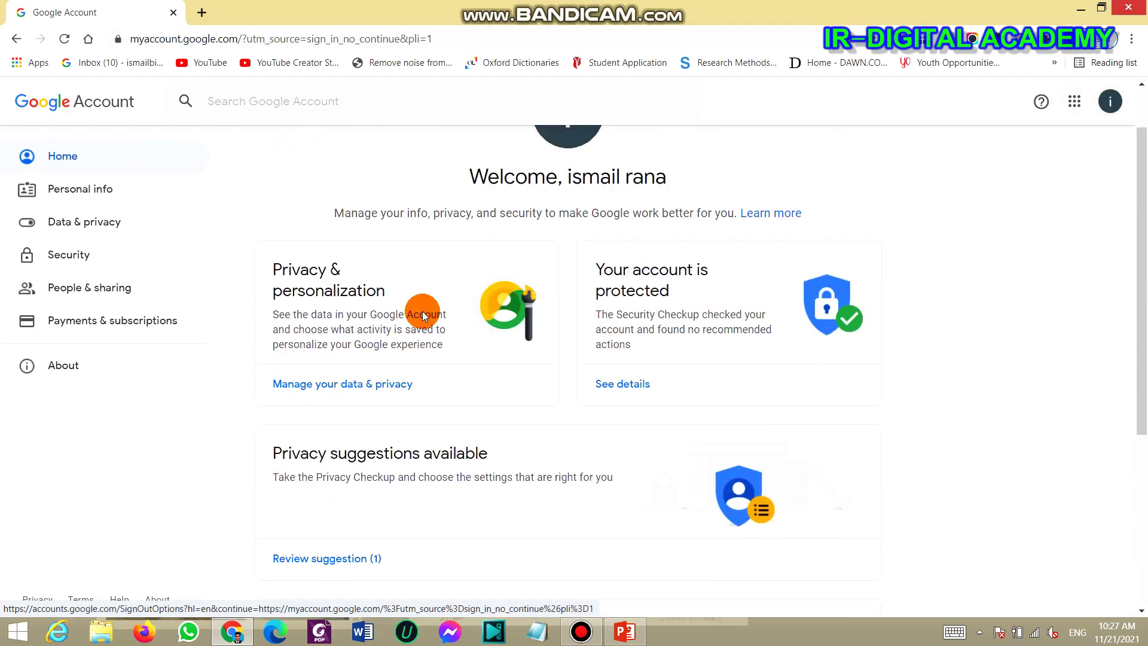
scroll(338, 272, up, 2)
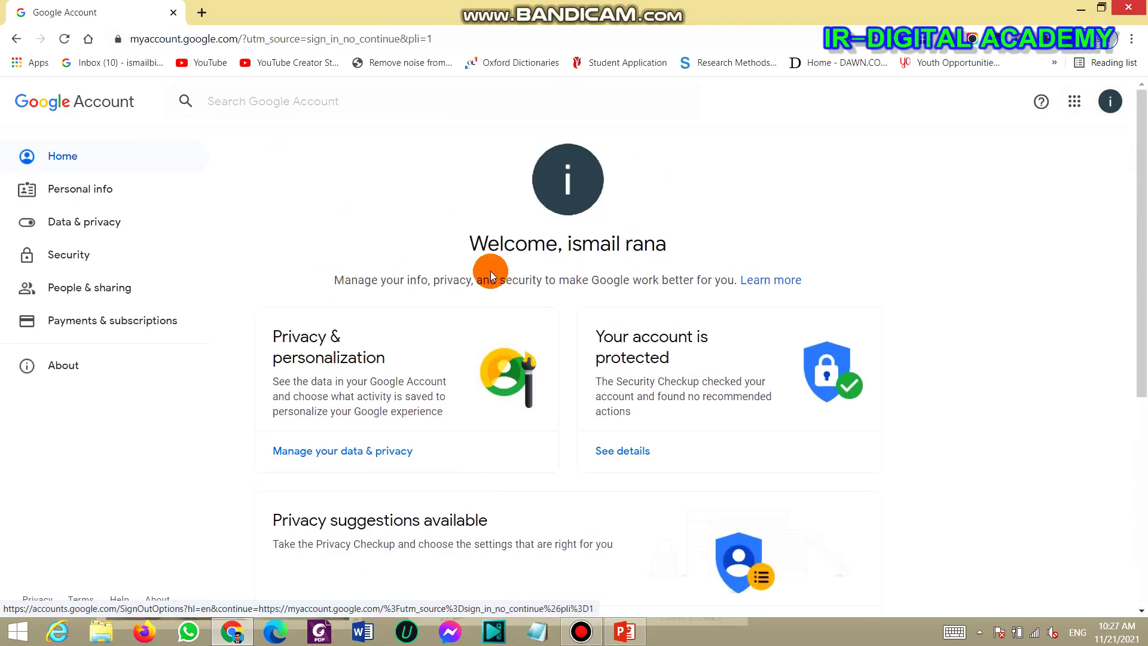
drag(465, 244, 682, 250)
click(681, 250)
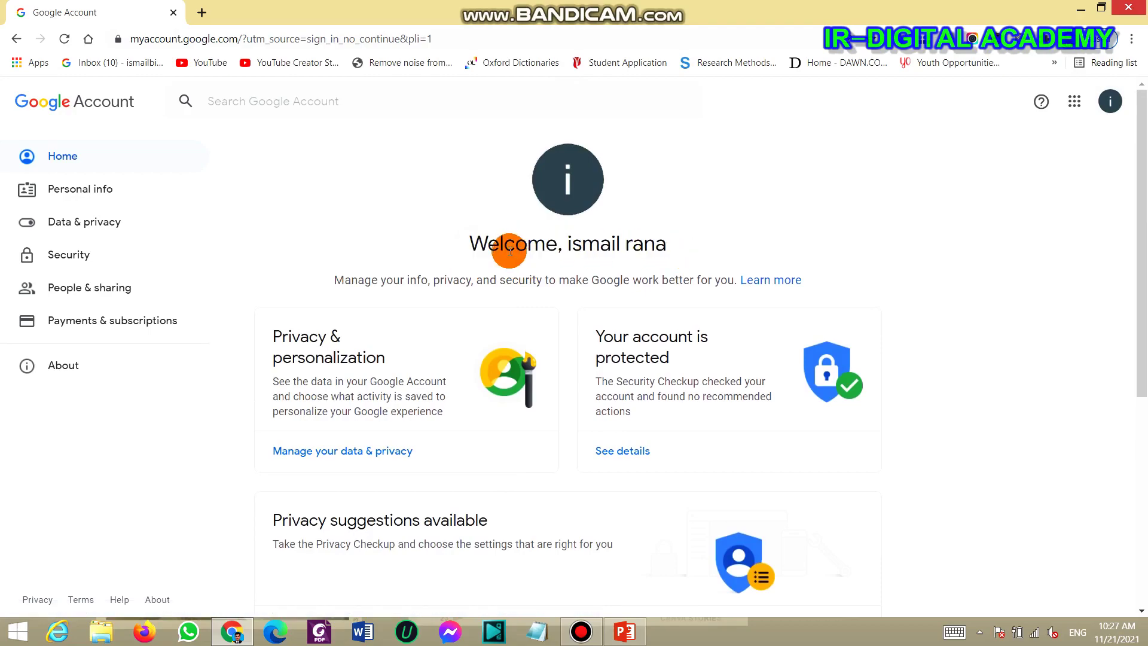
drag(466, 243, 673, 249)
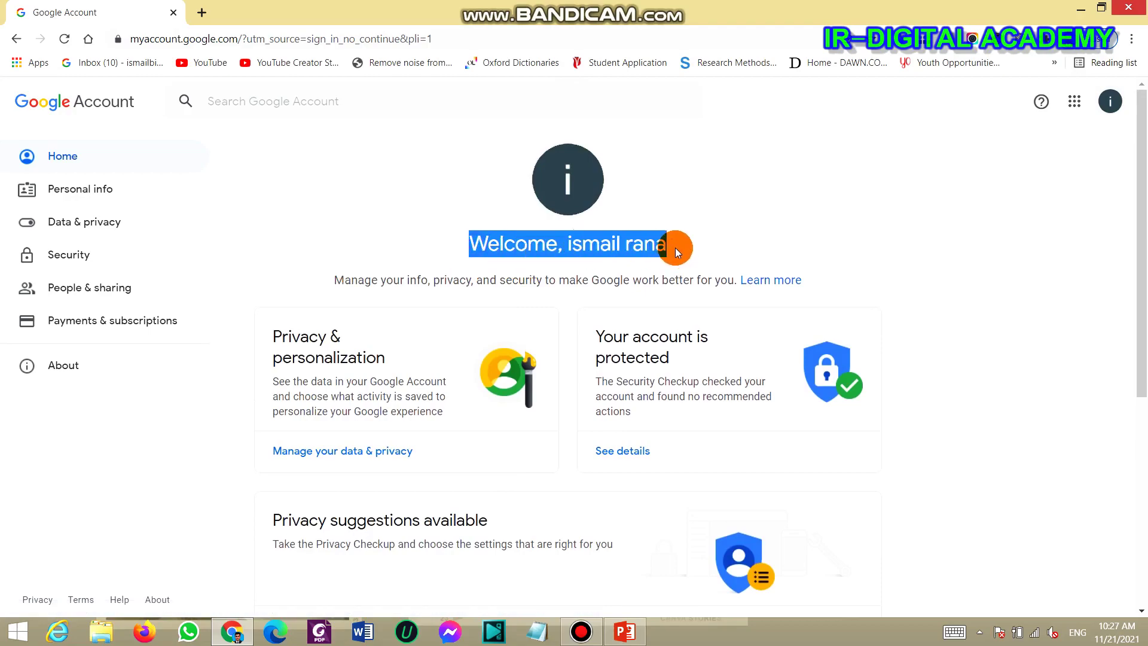
click(681, 250)
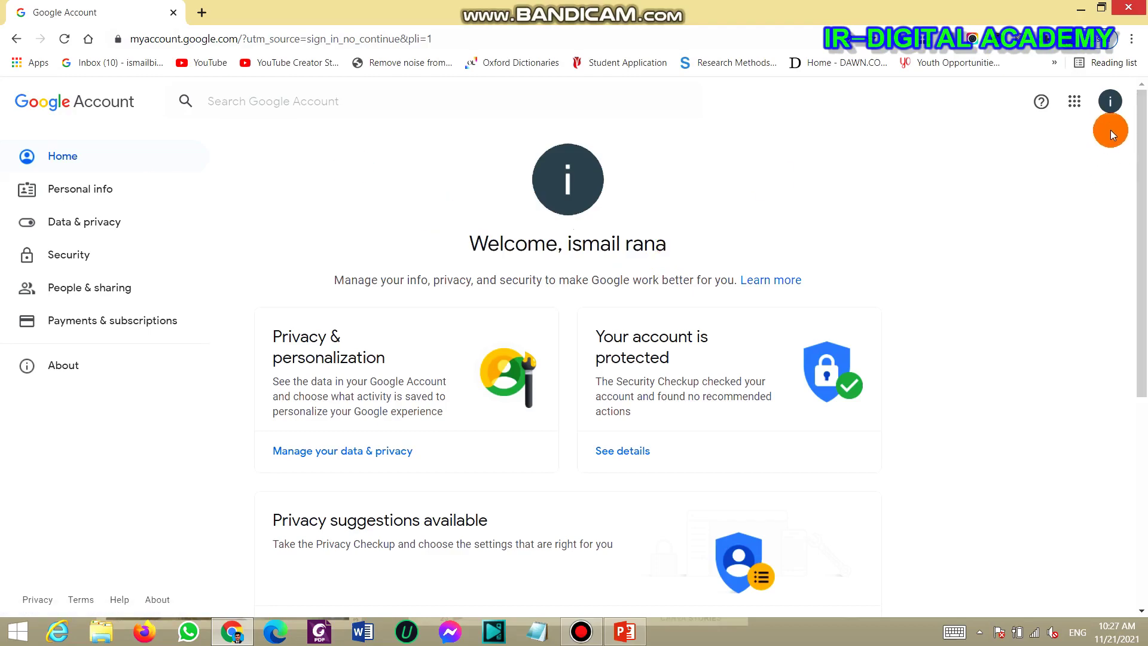
Sign out of the new account from the account switcher.
click(1109, 104)
scroll(1019, 269, down, 2)
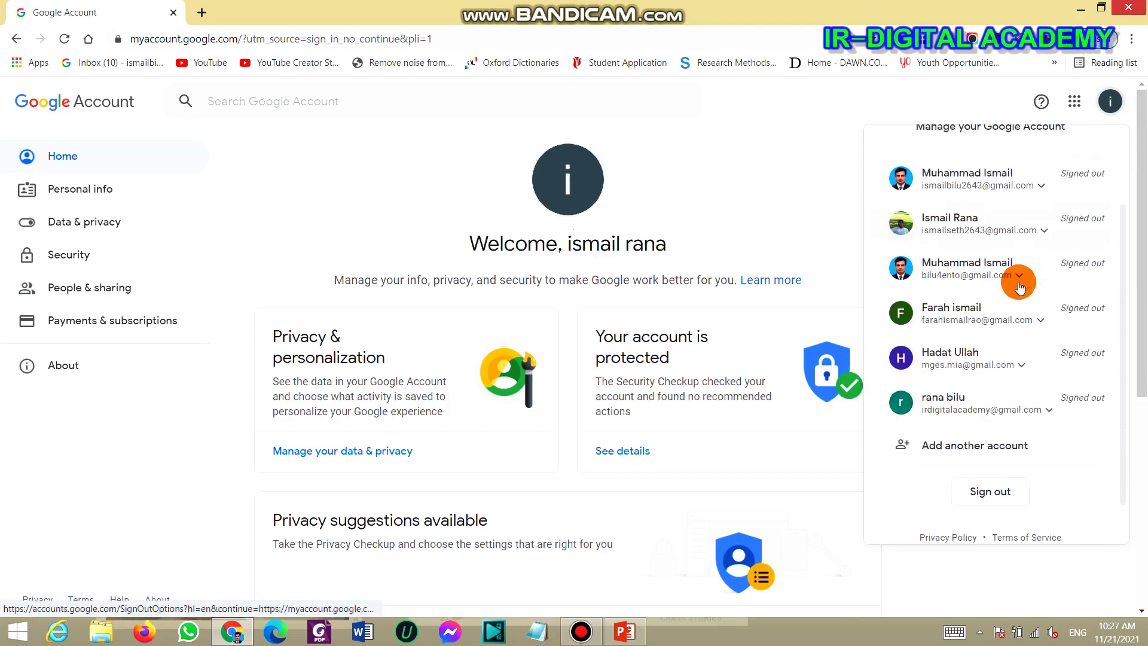
scroll(1011, 389, down, 5)
click(995, 483)
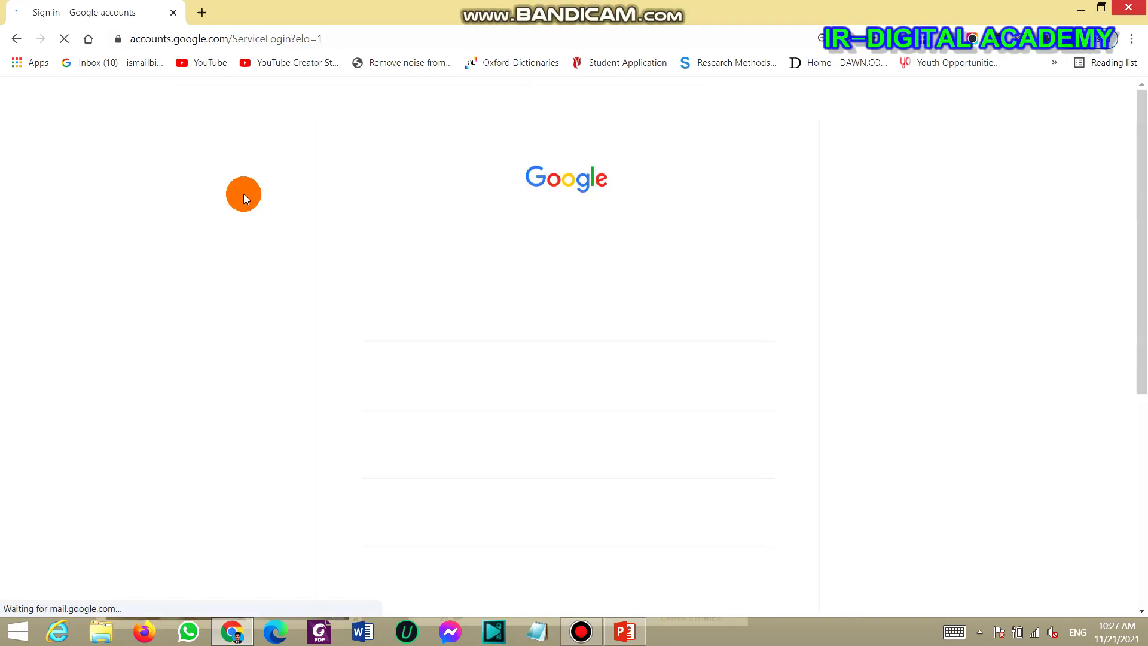
Scroll the signed-out account chooser, then minimise Chrome to reveal the PowerPoint title slide.
scroll(622, 236, down, 5)
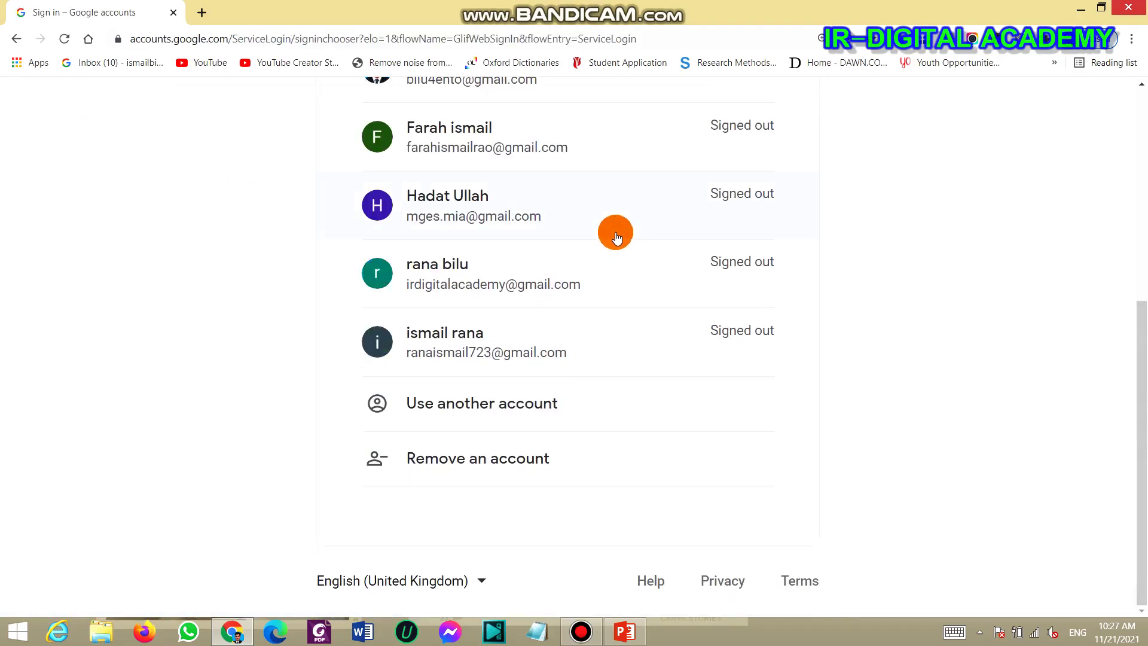
scroll(616, 233, up, 5)
click(1081, 10)
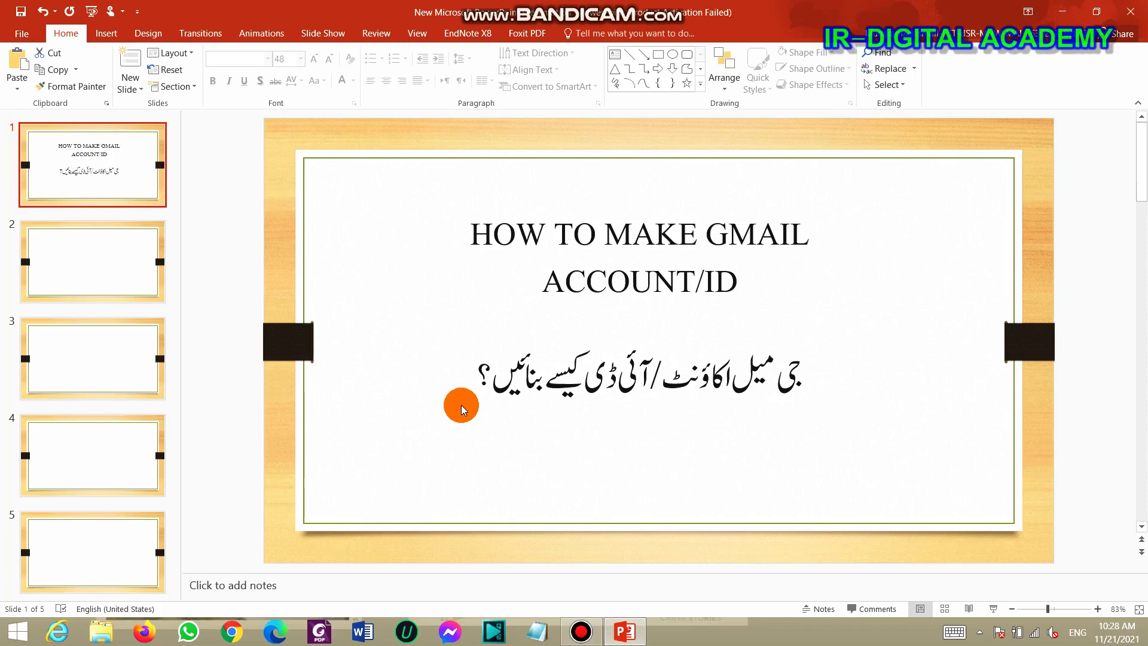
Bring the Bandicam recorder window up from the taskbar over the PowerPoint slide.
click(582, 629)
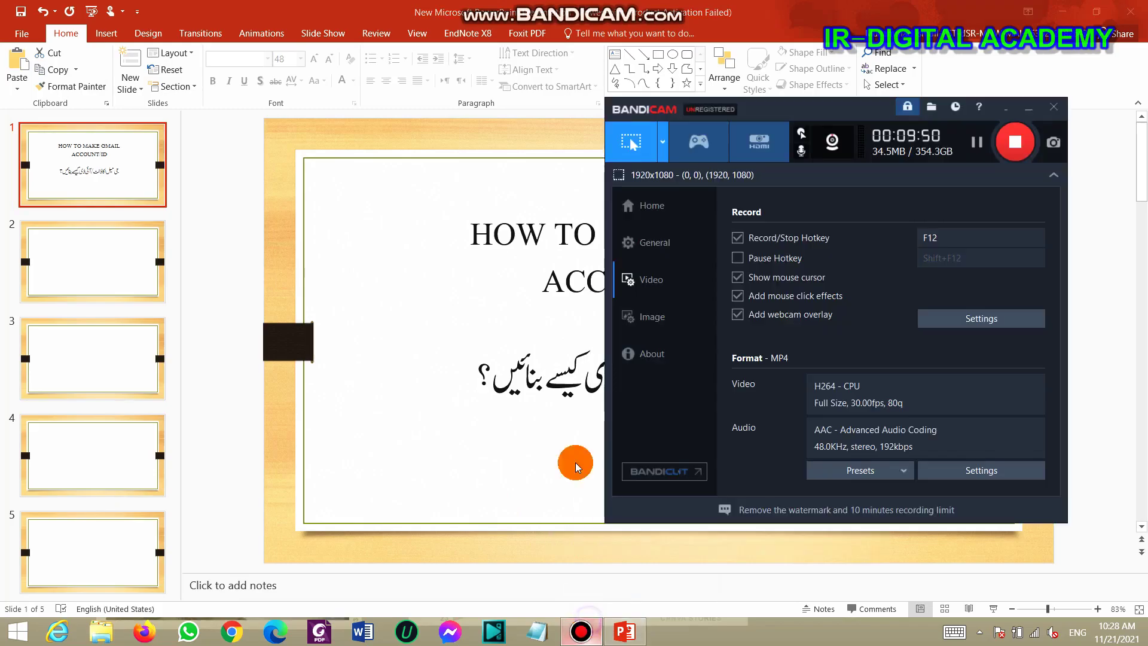